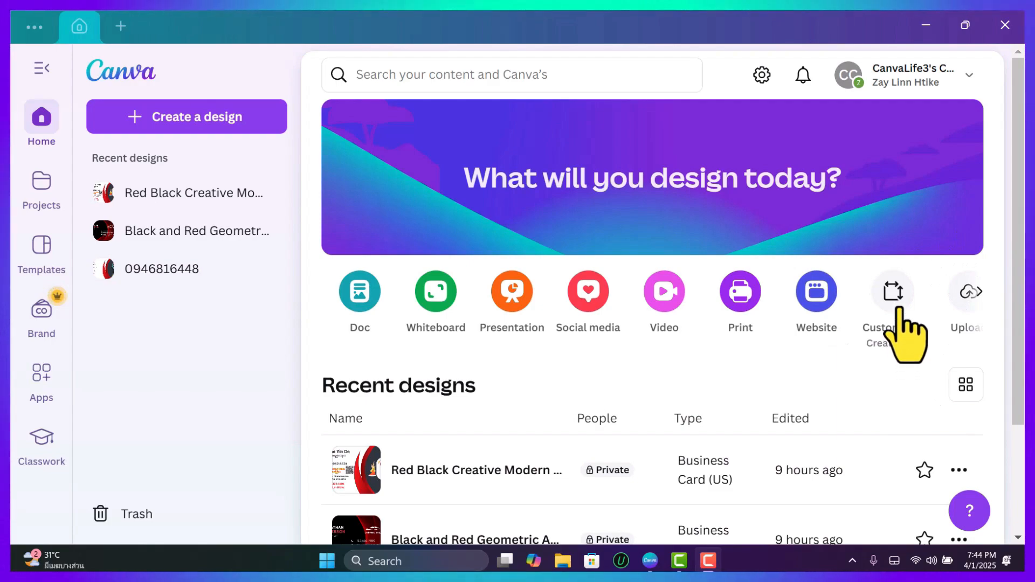
Create a new custom-size design 1.2 in wide and 1.5 in high.
click(895, 307)
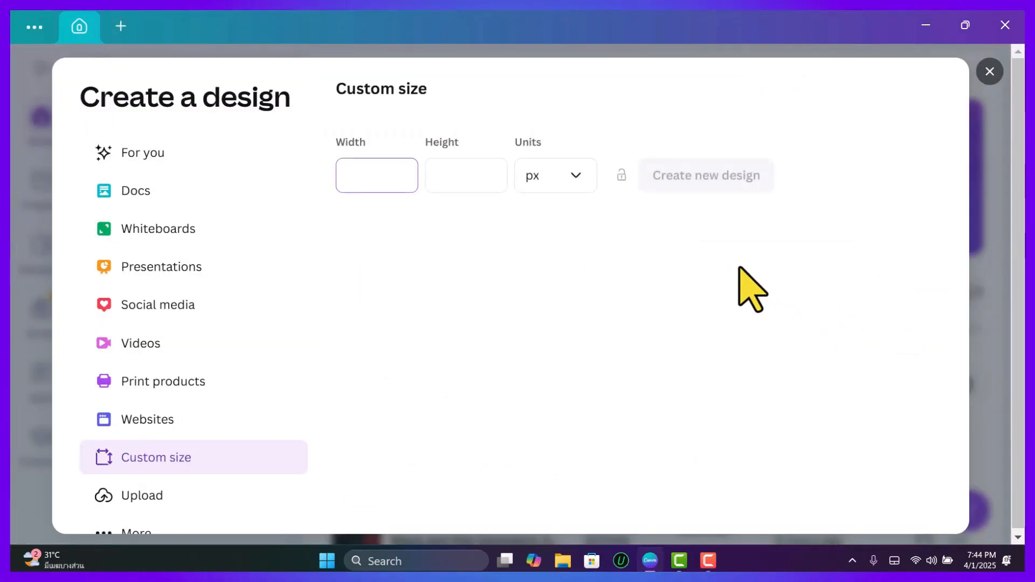
click(579, 177)
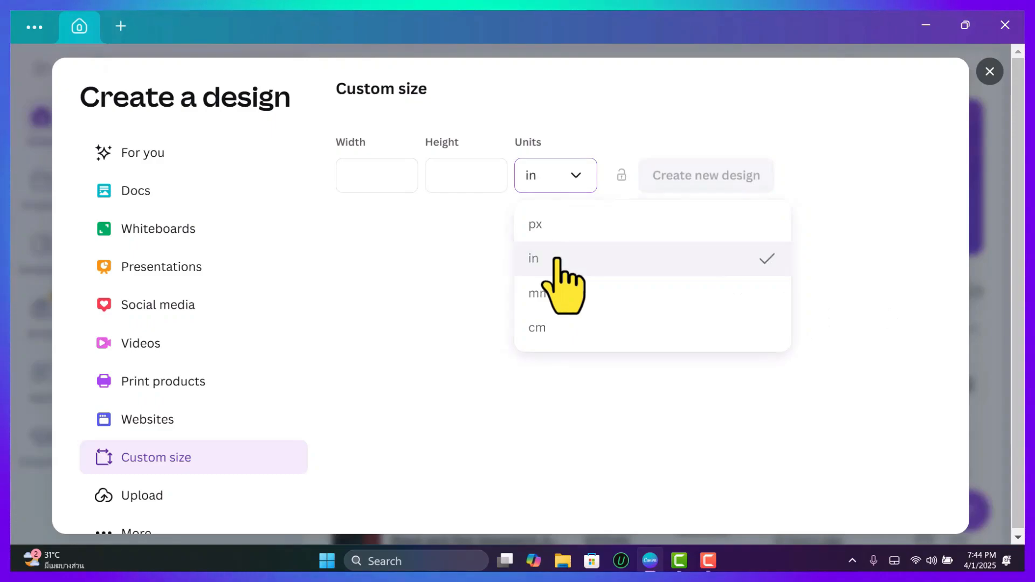
click(361, 176)
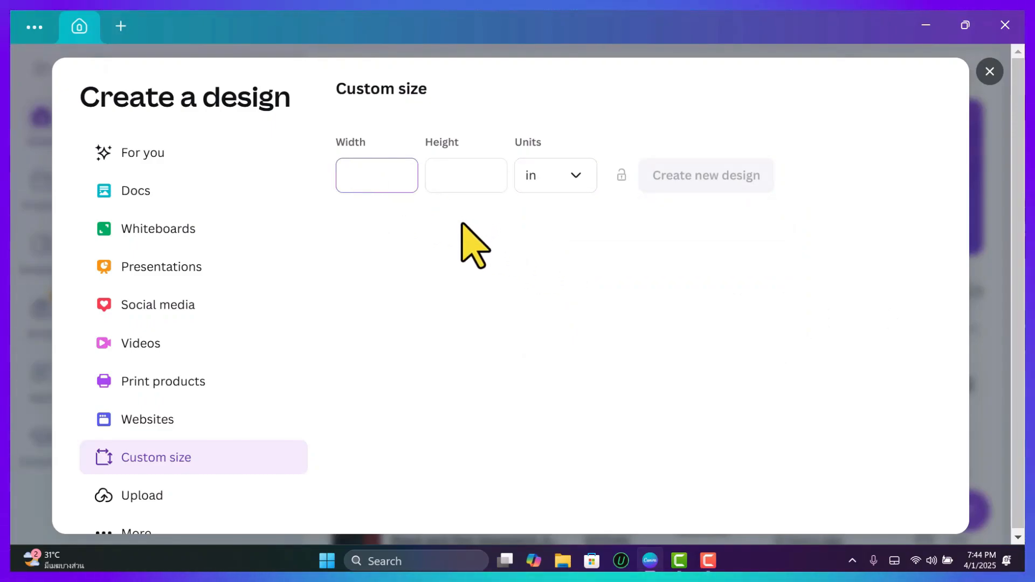
text(1)
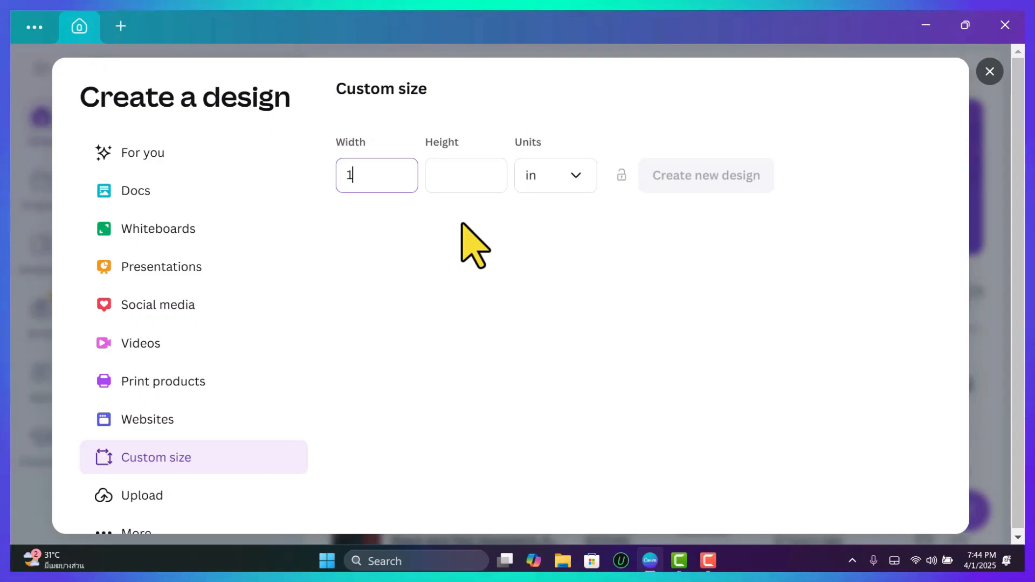
text(.2)
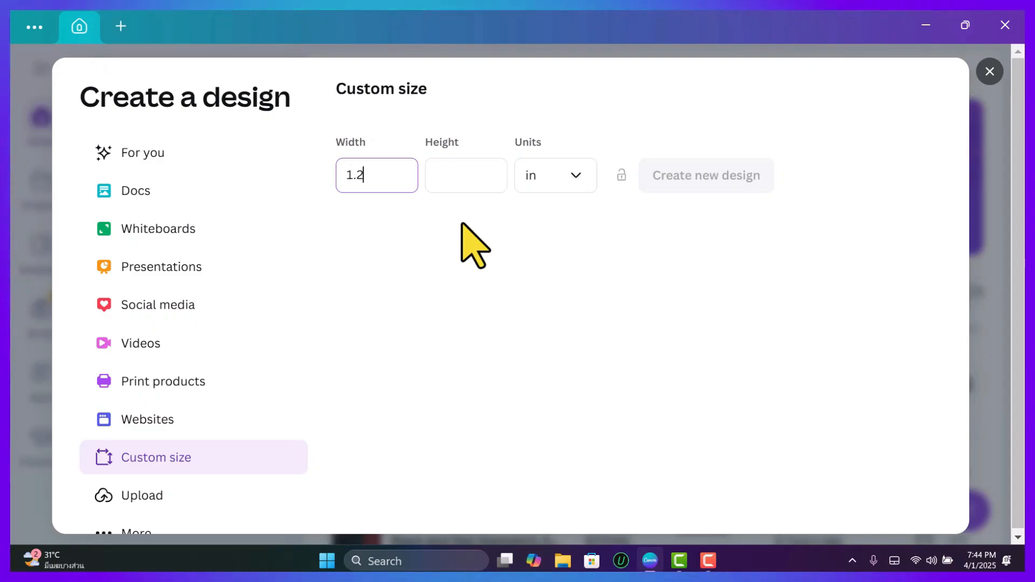
click(456, 171)
text(1.5)
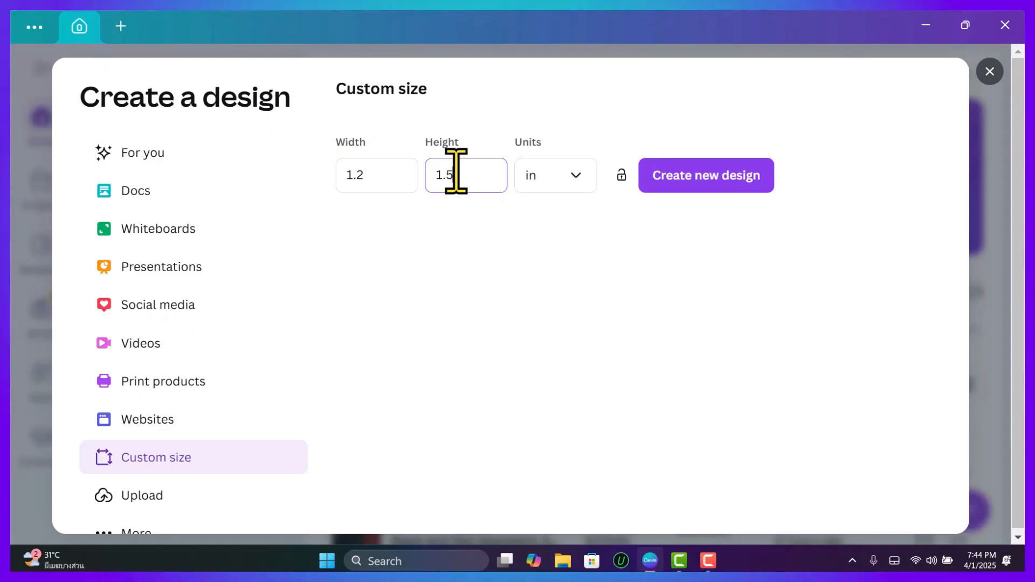
click(723, 177)
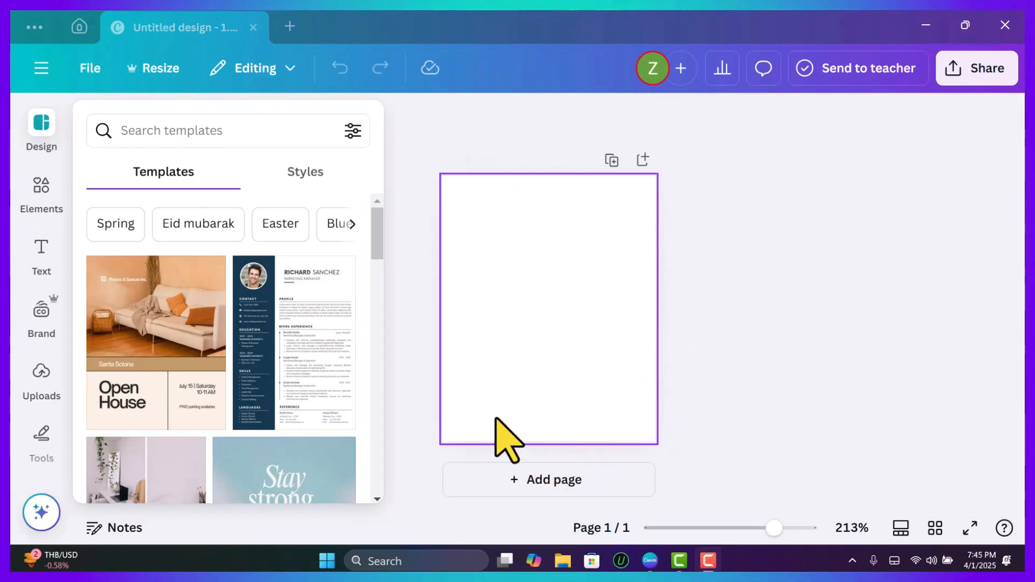
Add a square shape and enlarge it from opposite corners to cover nearly the whole page.
scroll(54, 345, down, 2)
click(42, 323)
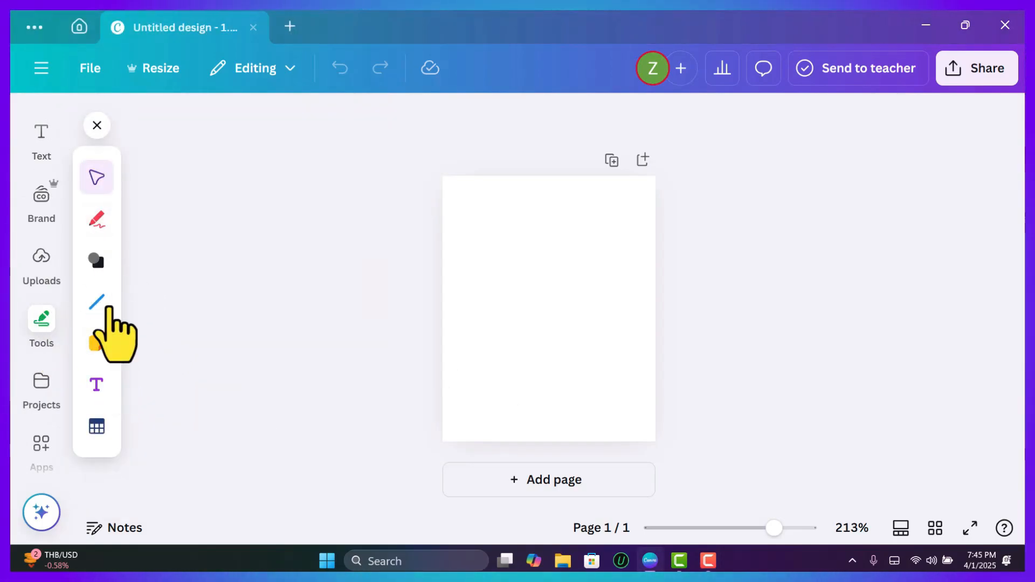
click(96, 261)
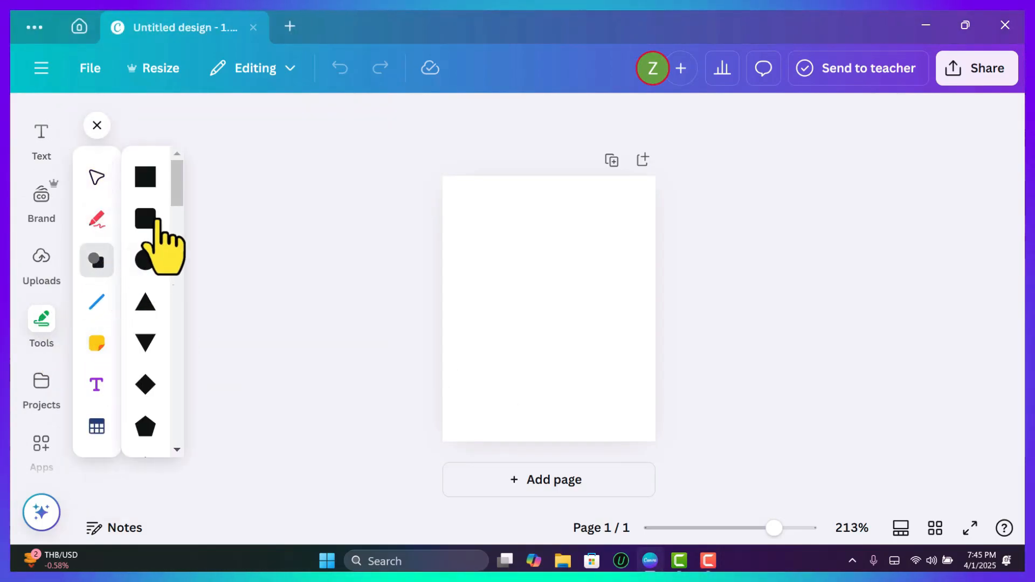
click(146, 178)
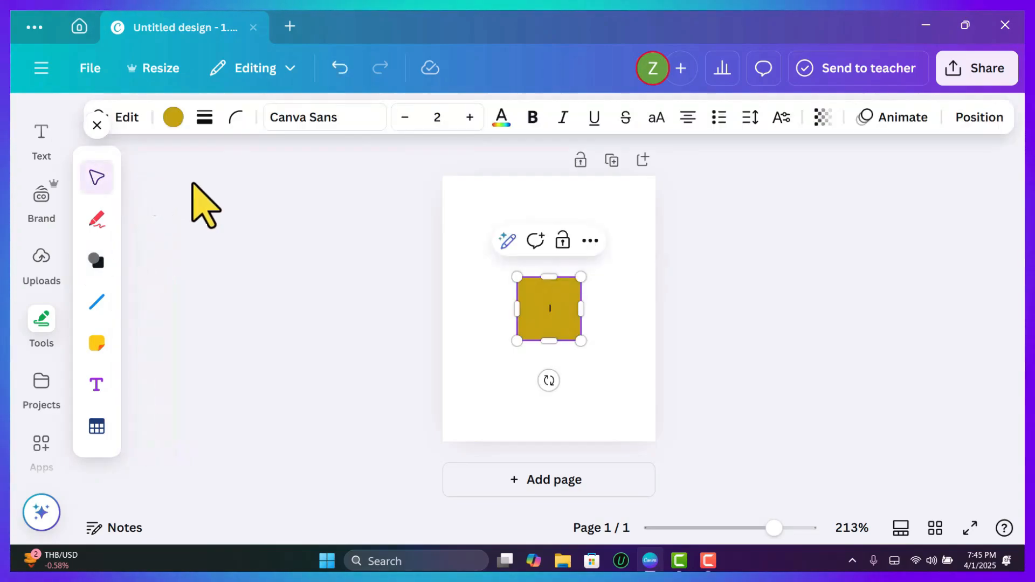
drag(517, 277, 443, 177)
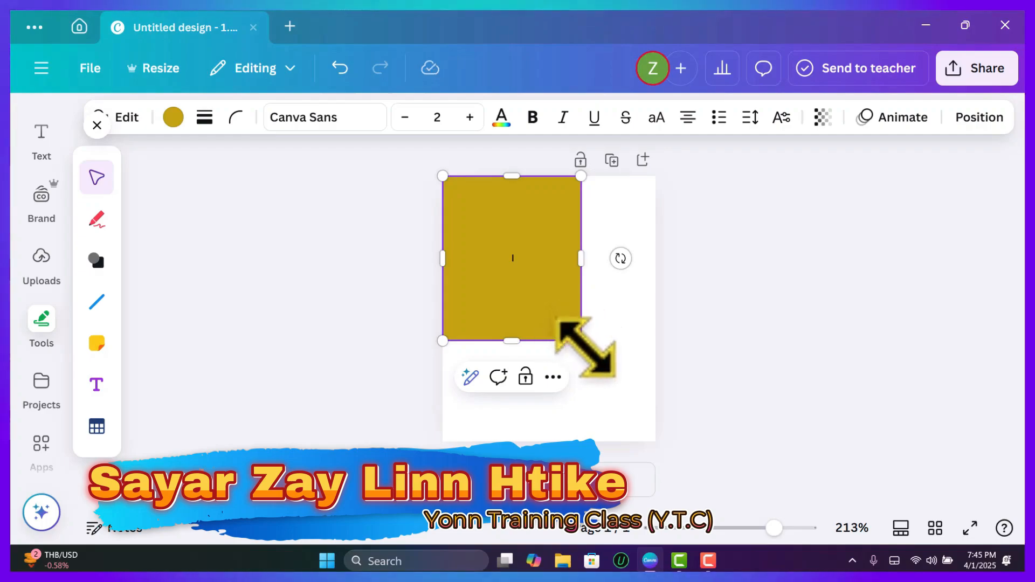
drag(580, 340, 654, 432)
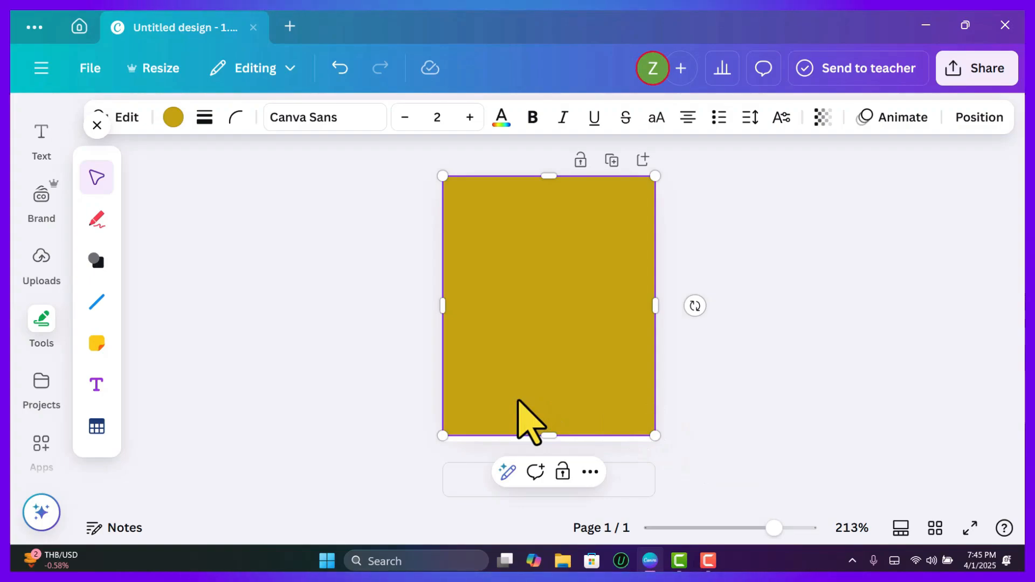
Give the rectangle a solid border with weight 4 in light pink #E7C4C4.
click(205, 117)
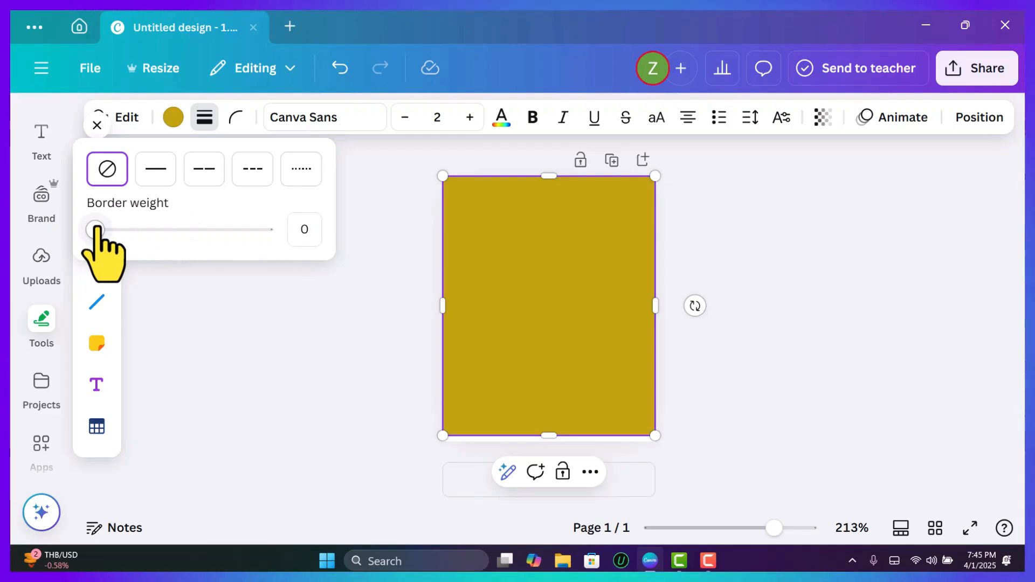
mouse_move(96, 229)
mouse_down()
mouse_move(113, 229)
mouse_move(99, 229)
mouse_up()
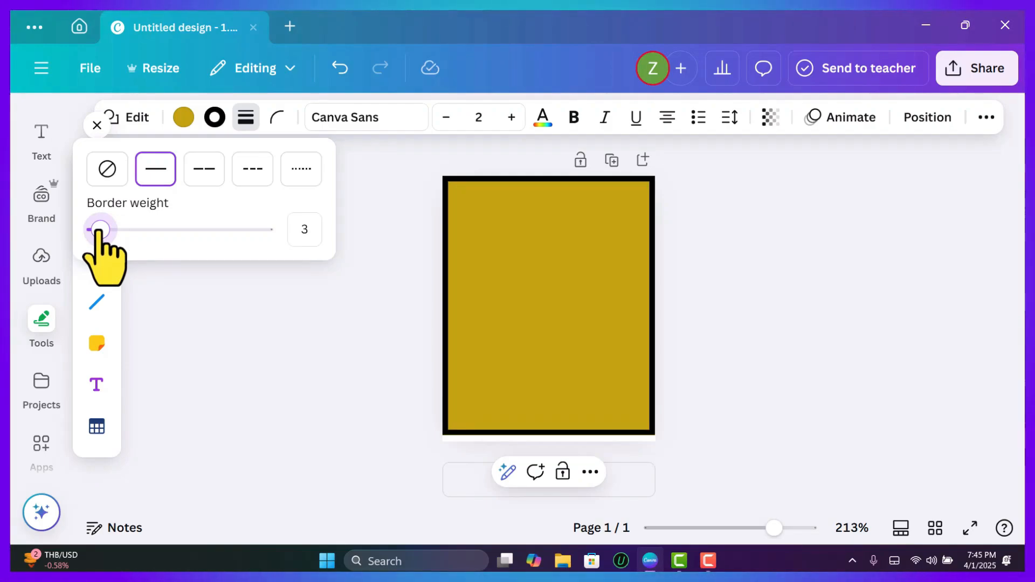
drag(100, 229, 101, 229)
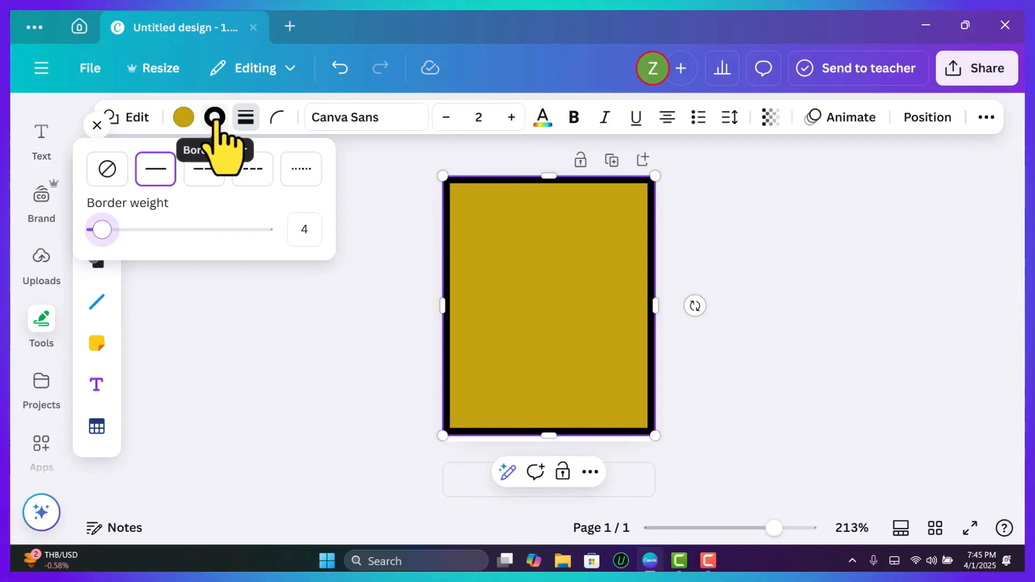
click(215, 117)
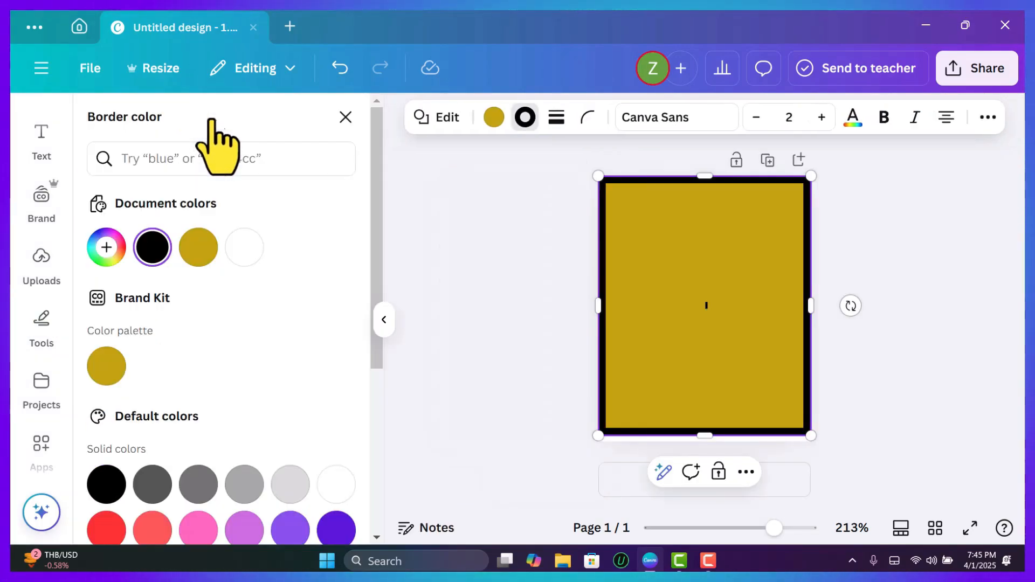
click(106, 251)
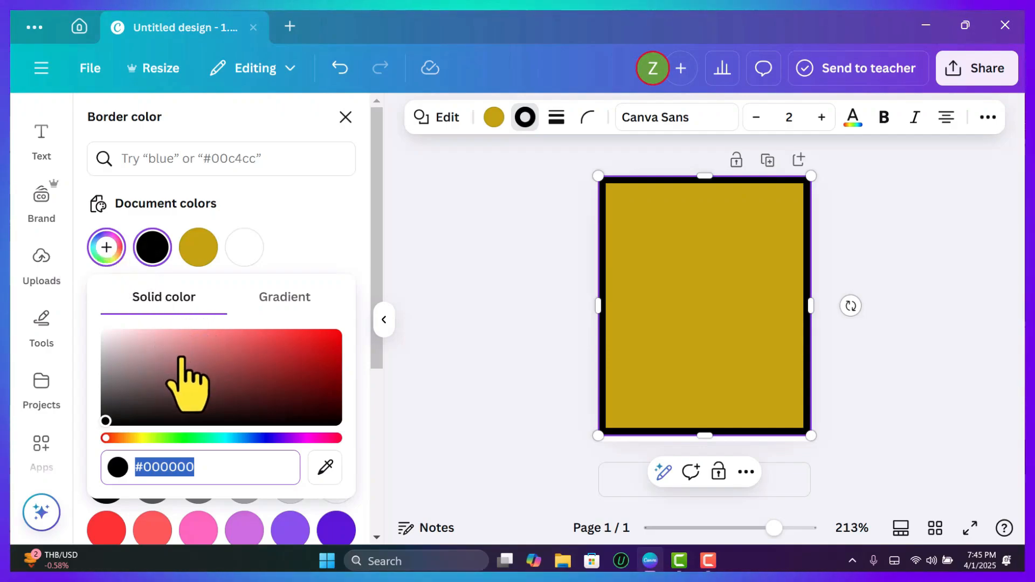
click(137, 338)
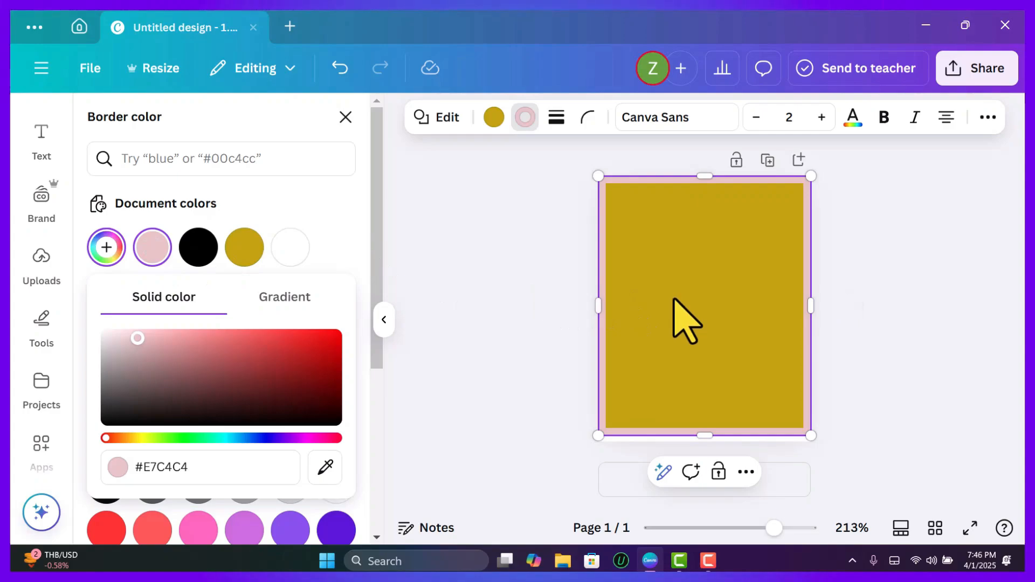
click(683, 320)
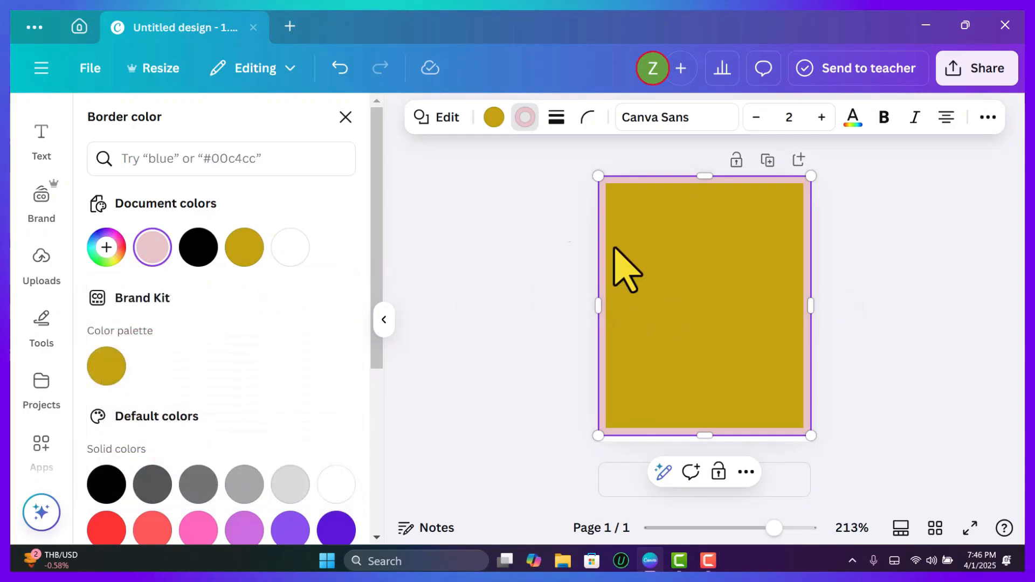
Change the rectangle's fill to solid blue #3531F7.
click(494, 117)
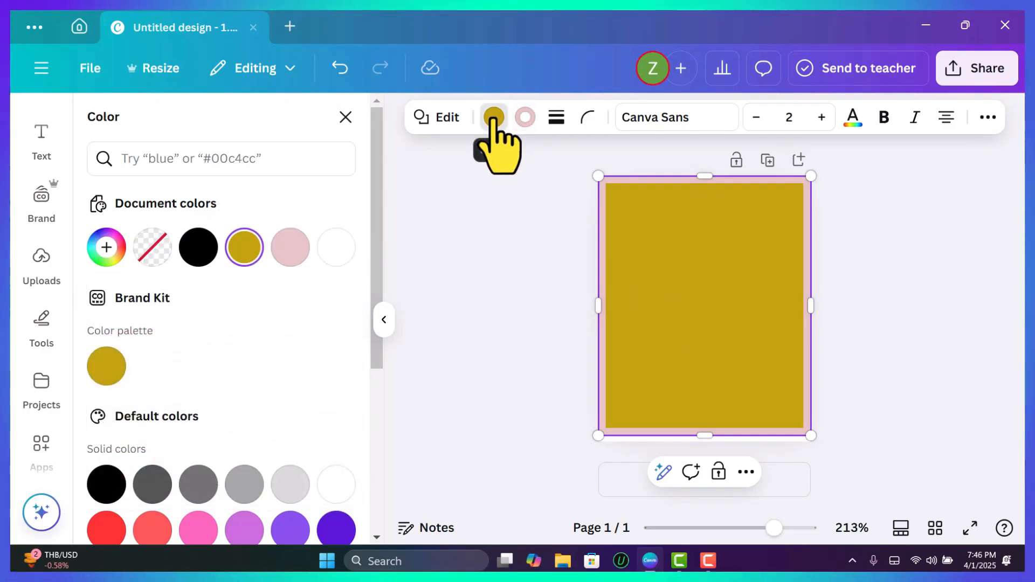
click(106, 247)
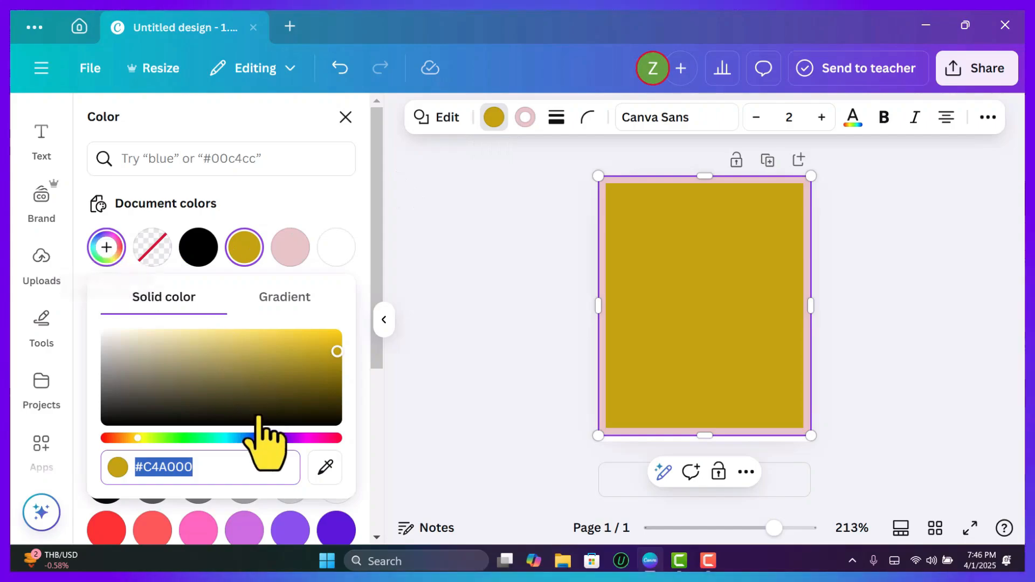
click(261, 438)
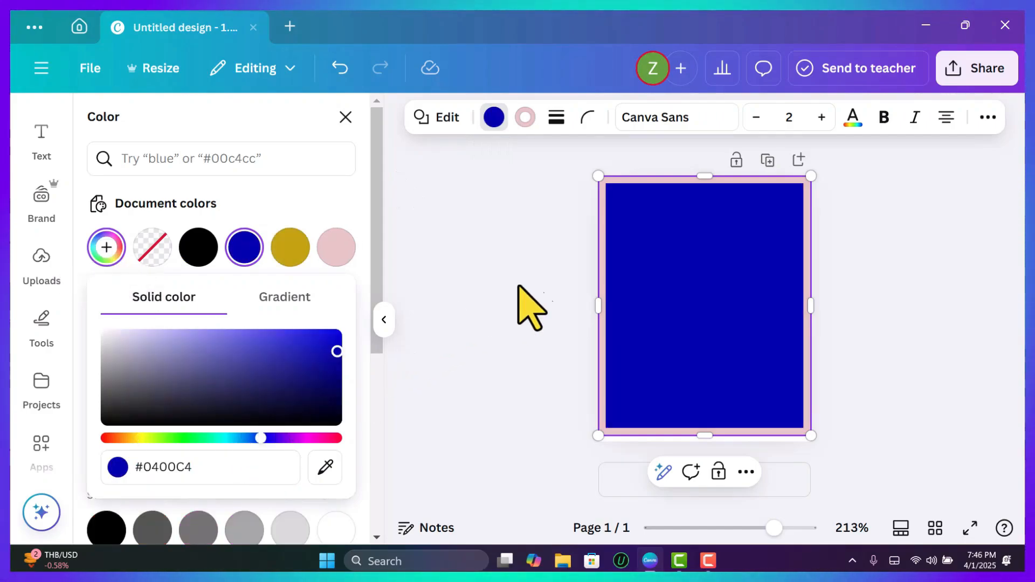
click(294, 334)
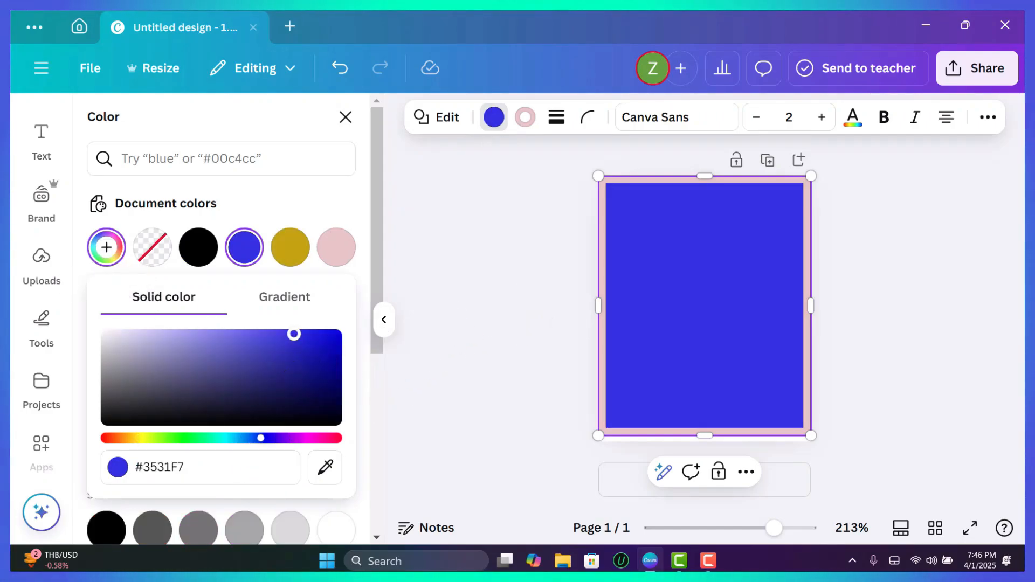
click(455, 300)
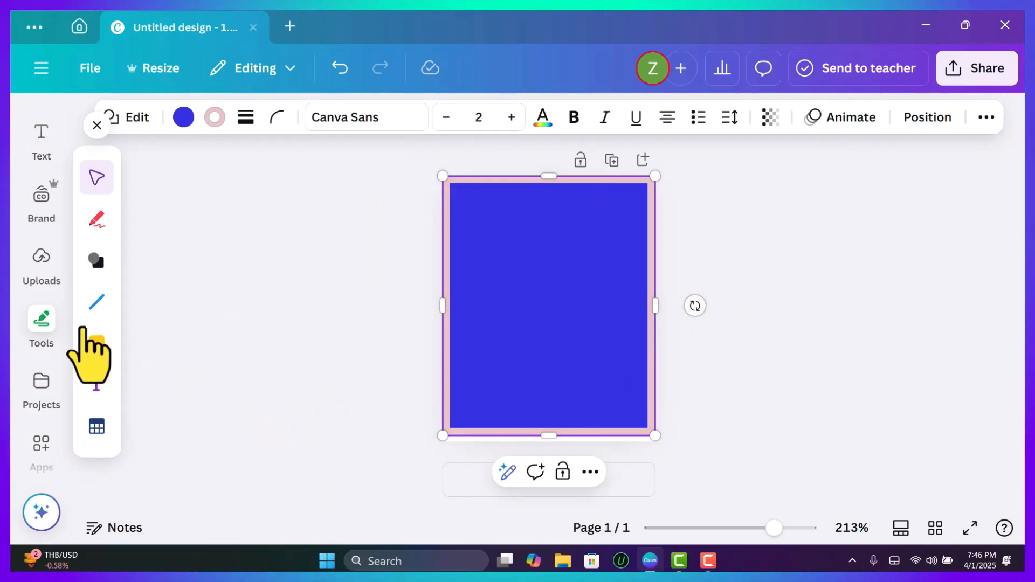
Insert the uploaded photo of the man in glasses and a black shirt, and remove its background.
scroll(46, 318, up, 1)
scroll(46, 318, up, 3)
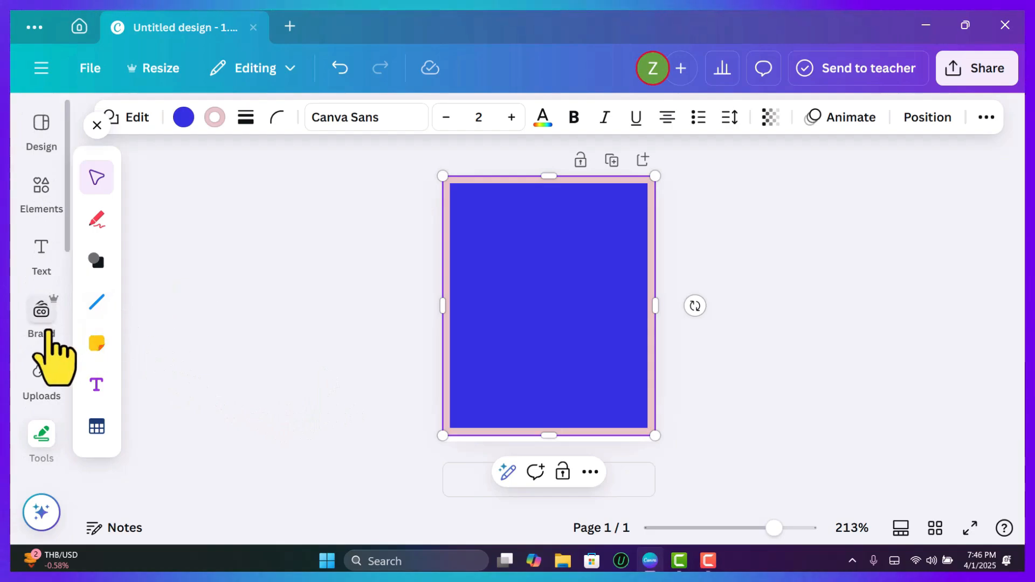
click(41, 373)
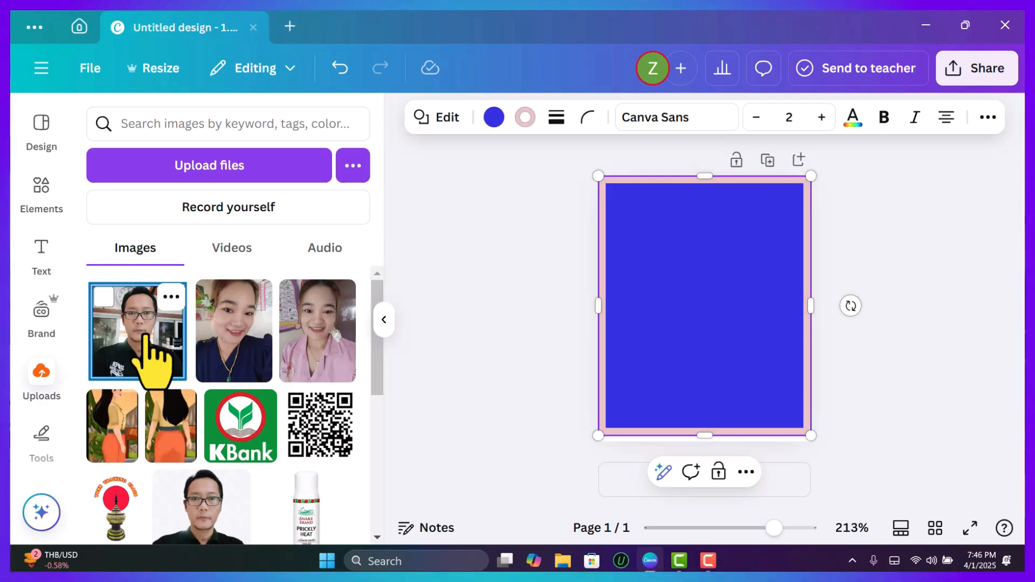
click(145, 337)
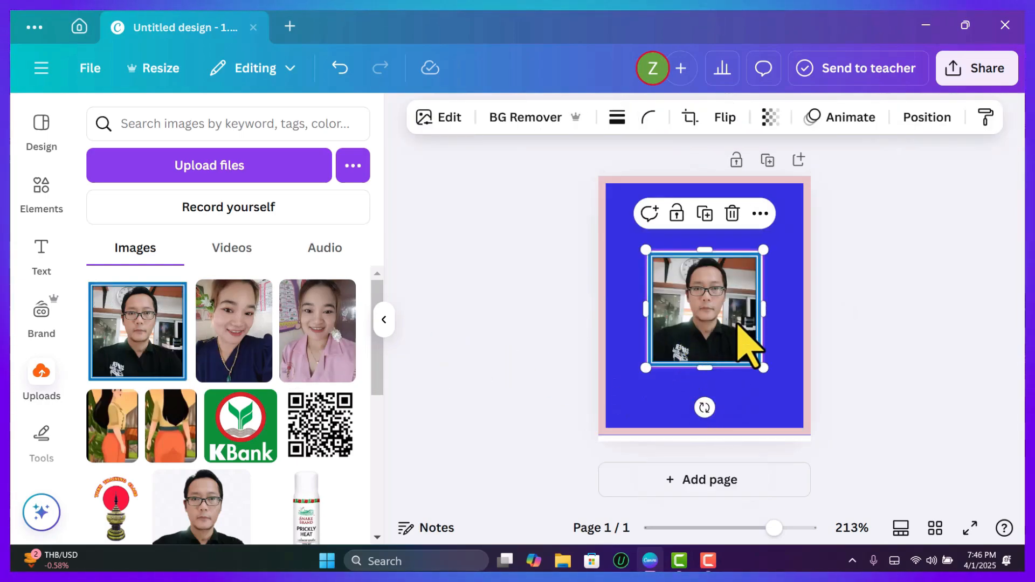
click(521, 117)
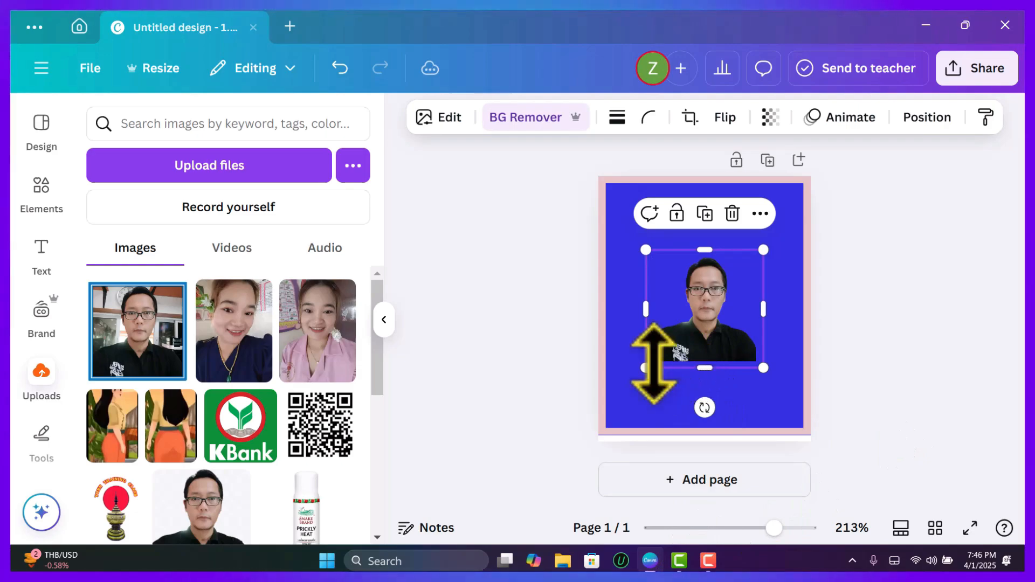
Enlarge the portrait cutout and centre it so the shoulders span the page width and the shirt meets the bottom border.
drag(647, 366, 597, 415)
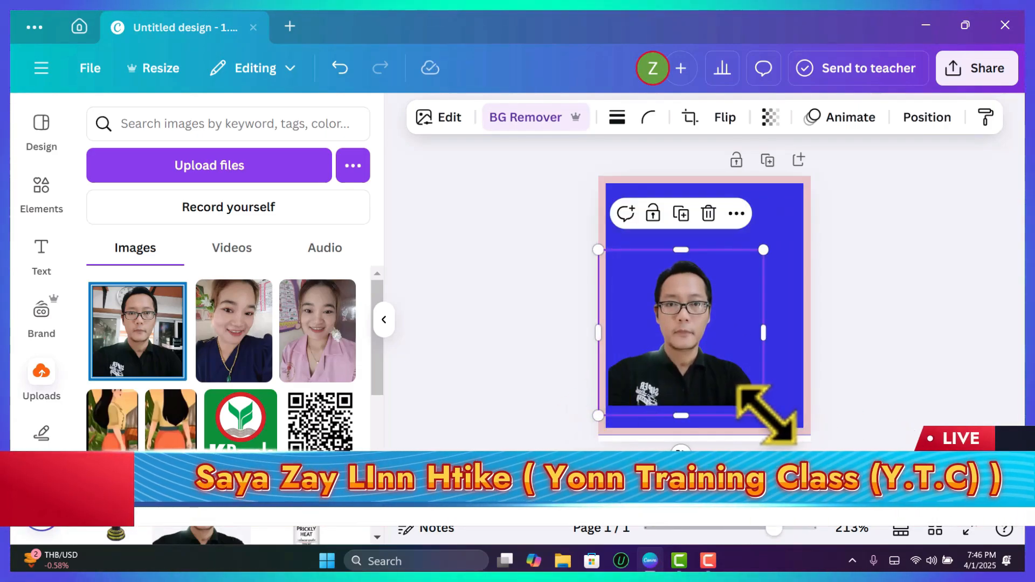
drag(764, 414, 783, 436)
drag(787, 241, 823, 224)
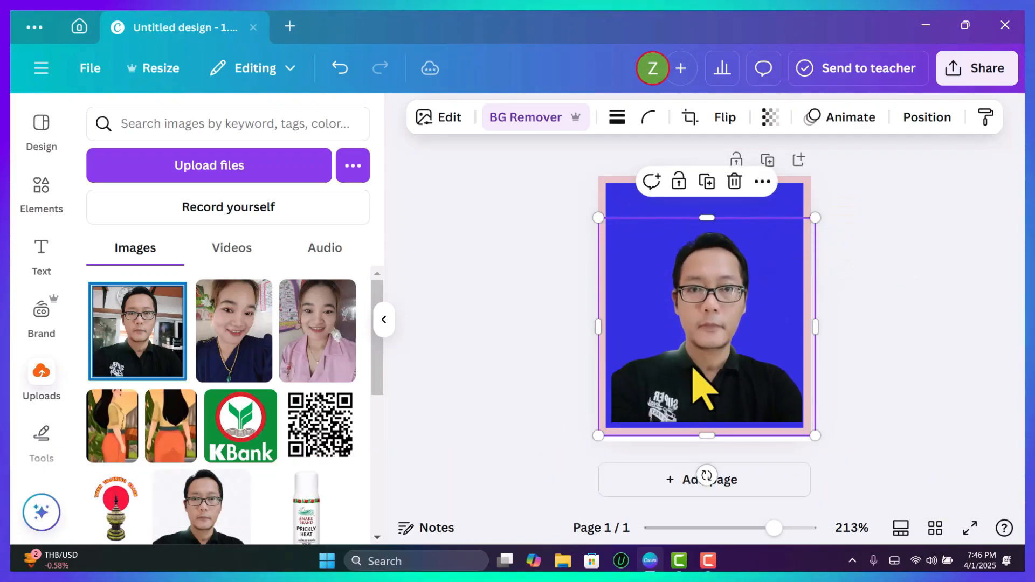
drag(599, 436, 596, 436)
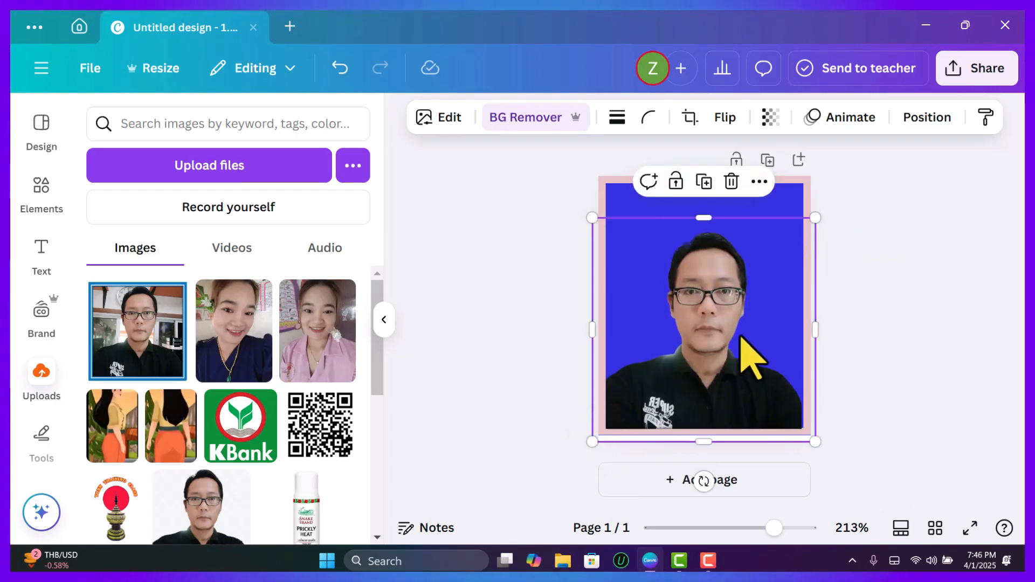
drag(817, 218, 822, 211)
drag(714, 351, 712, 338)
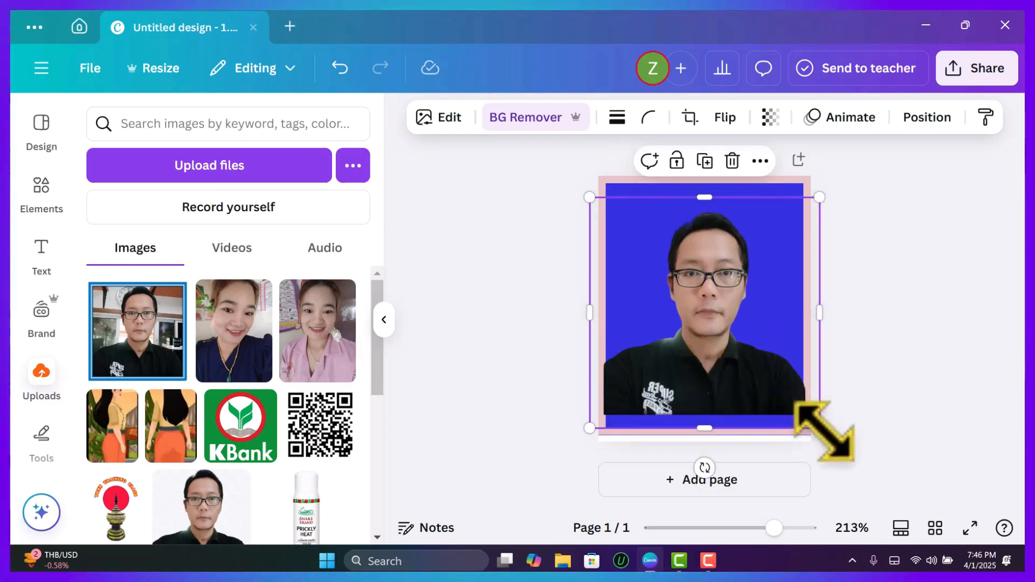
drag(819, 429, 834, 441)
drag(767, 386, 759, 383)
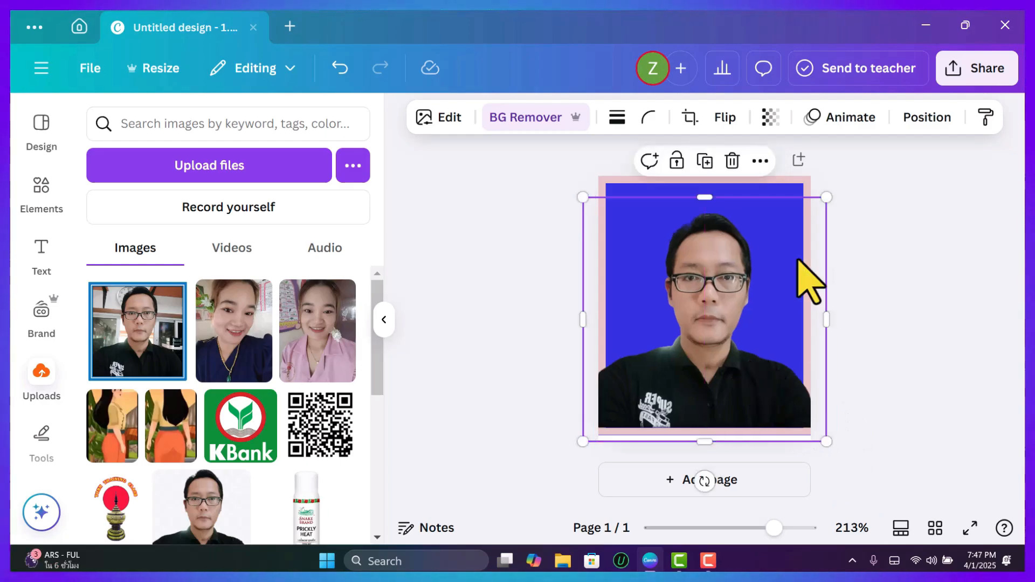
drag(826, 198, 833, 190)
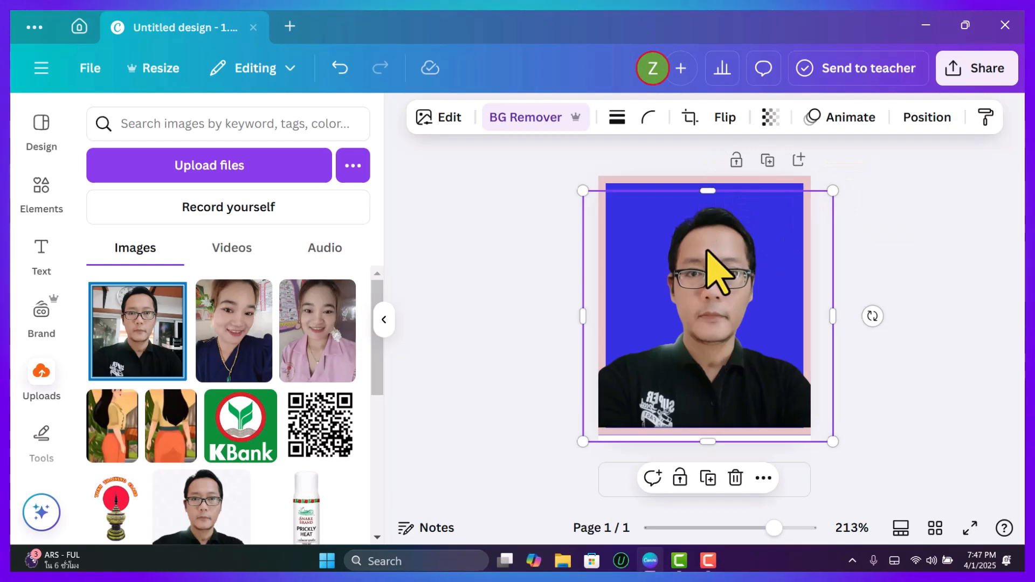
drag(707, 253, 705, 249)
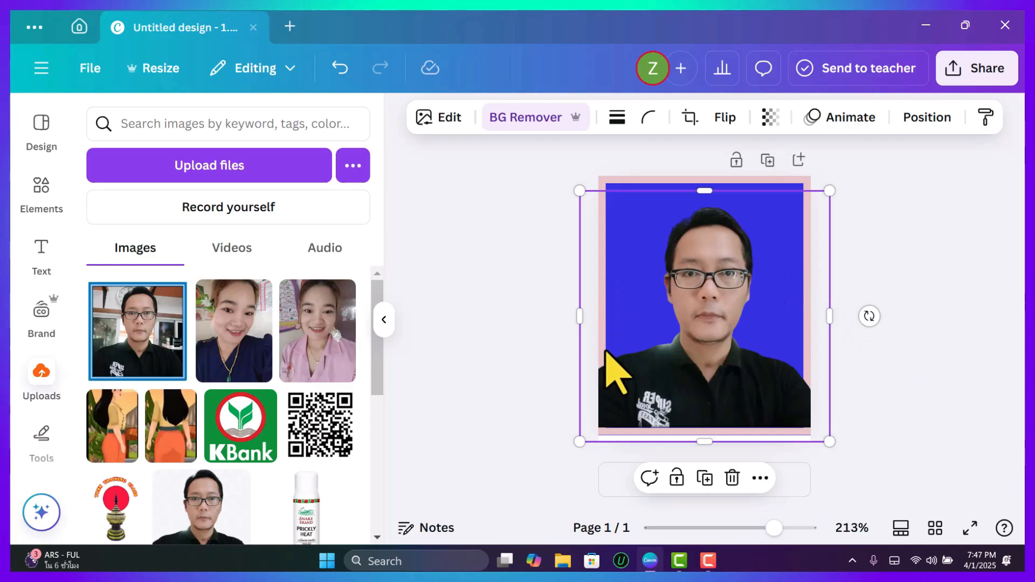
Crop the portrait cutout at both sides and the bottom so it fits inside the pink border.
click(690, 119)
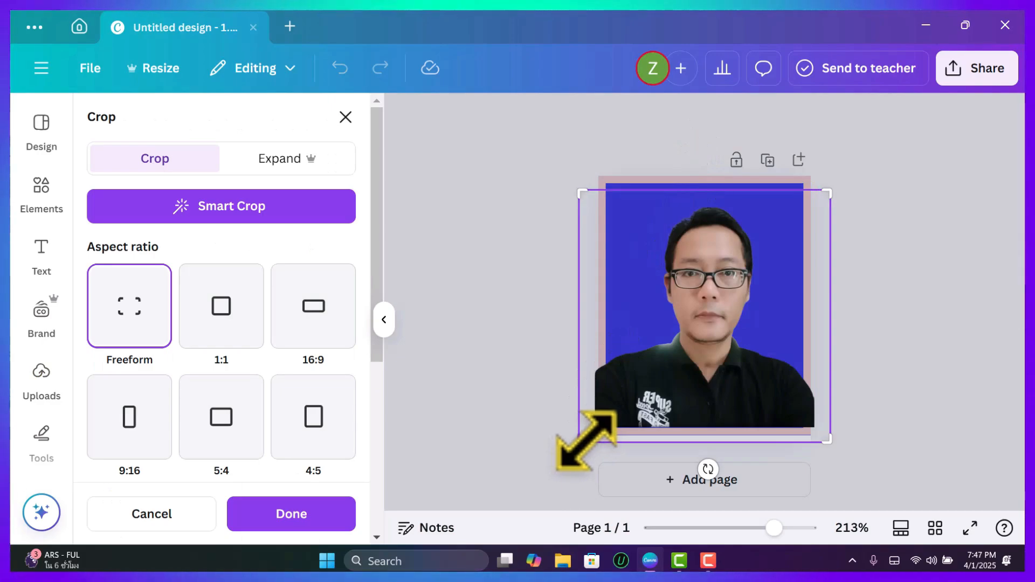
drag(582, 439, 604, 426)
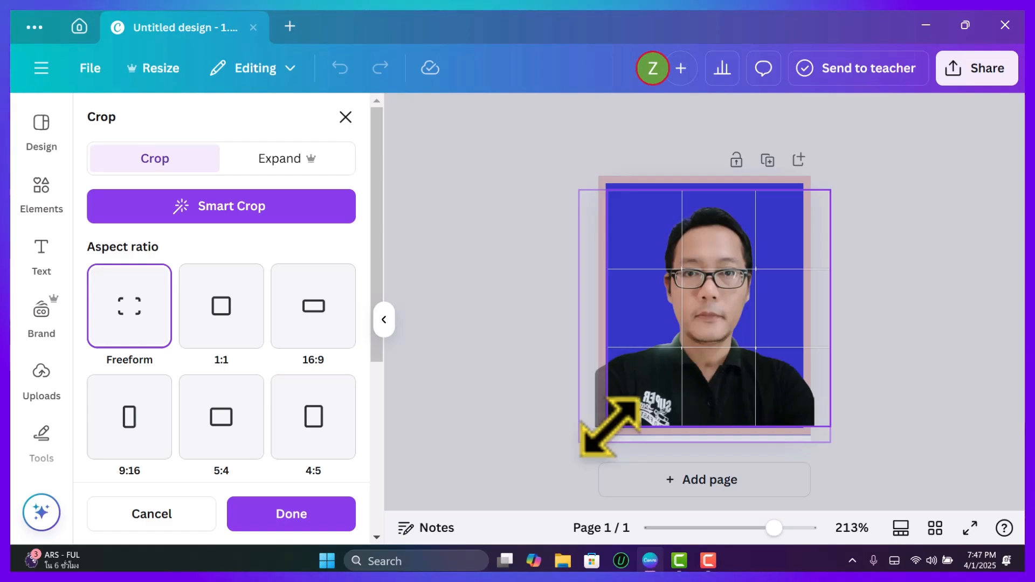
drag(610, 427, 609, 426)
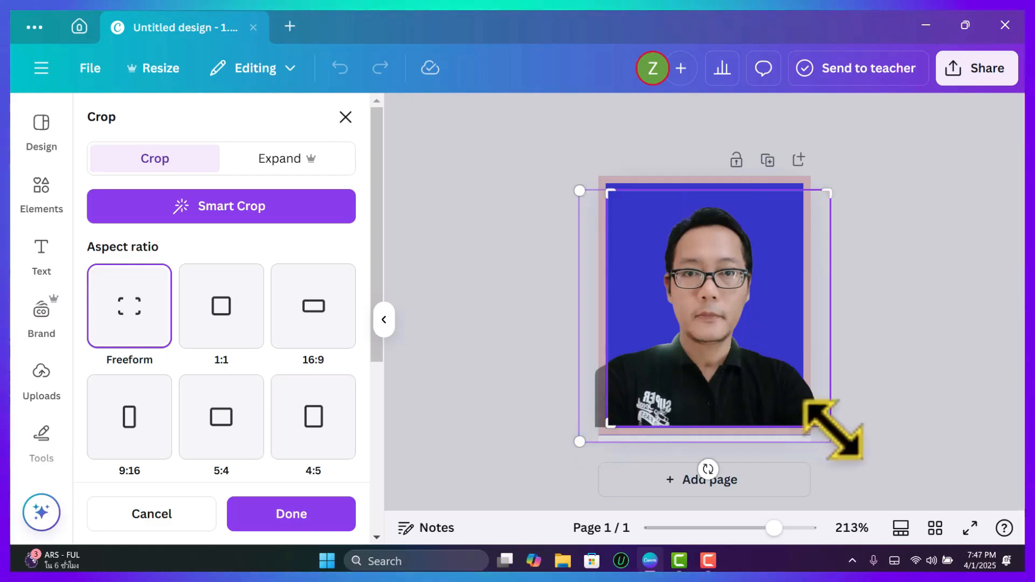
drag(830, 427, 803, 427)
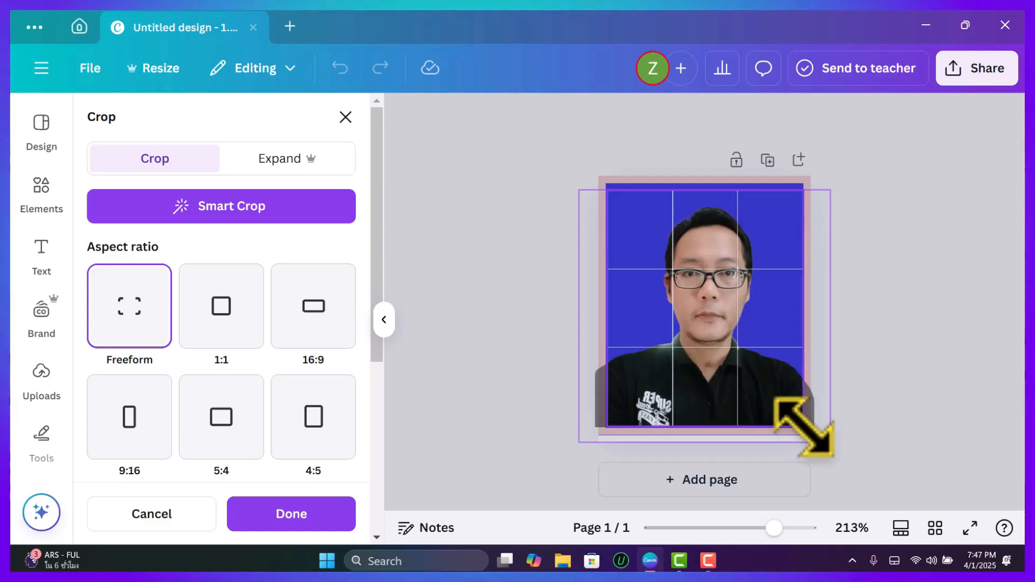
click(914, 352)
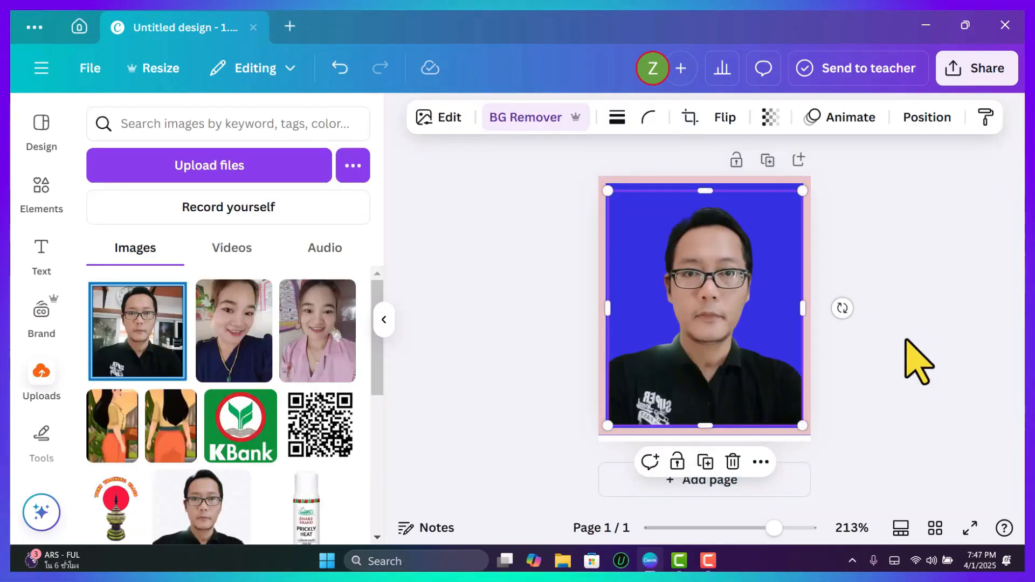
click(906, 341)
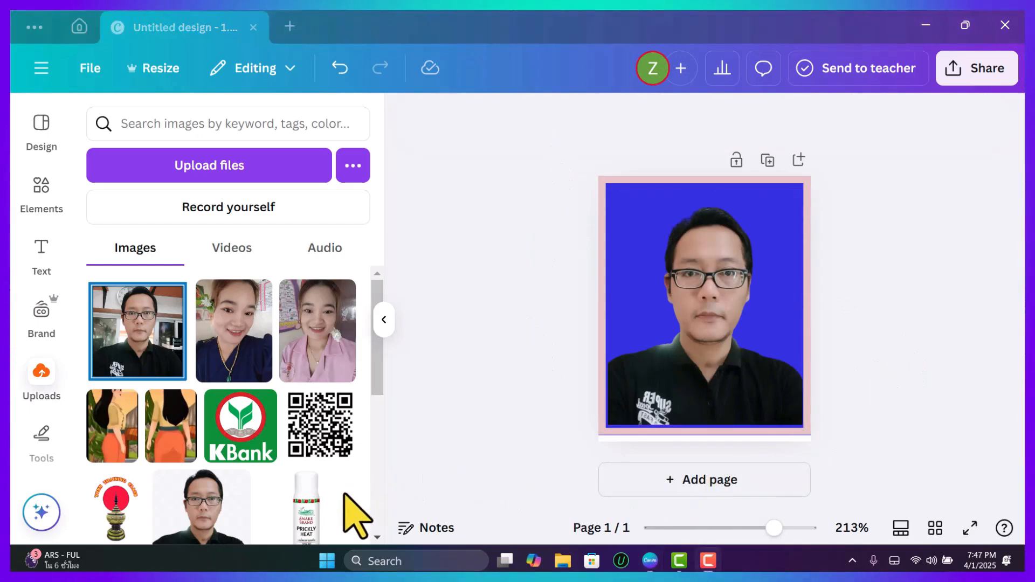
Fine-tune the cropped portrait's position over the blue background.
click(711, 415)
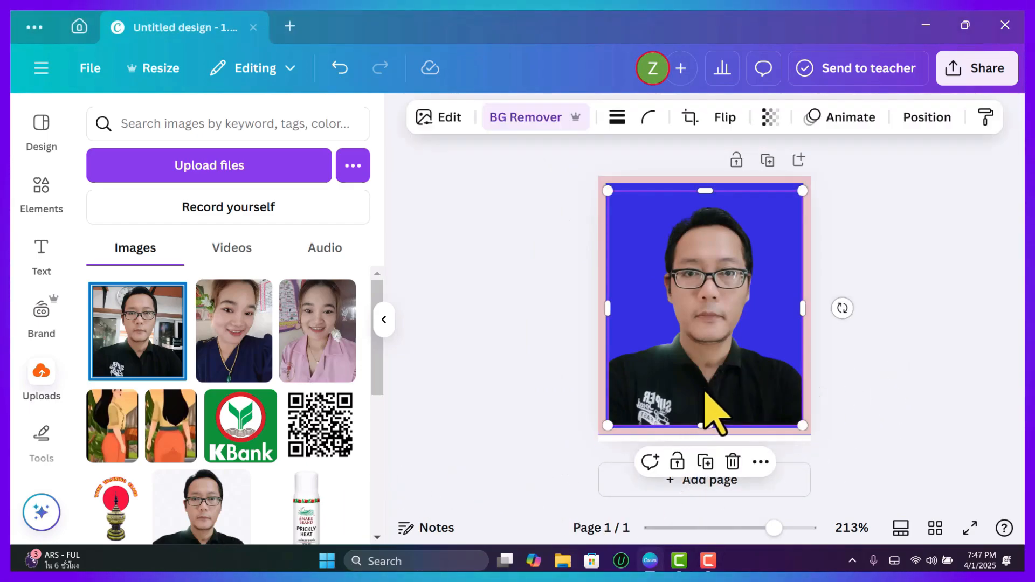
drag(705, 393, 708, 390)
drag(707, 381, 705, 378)
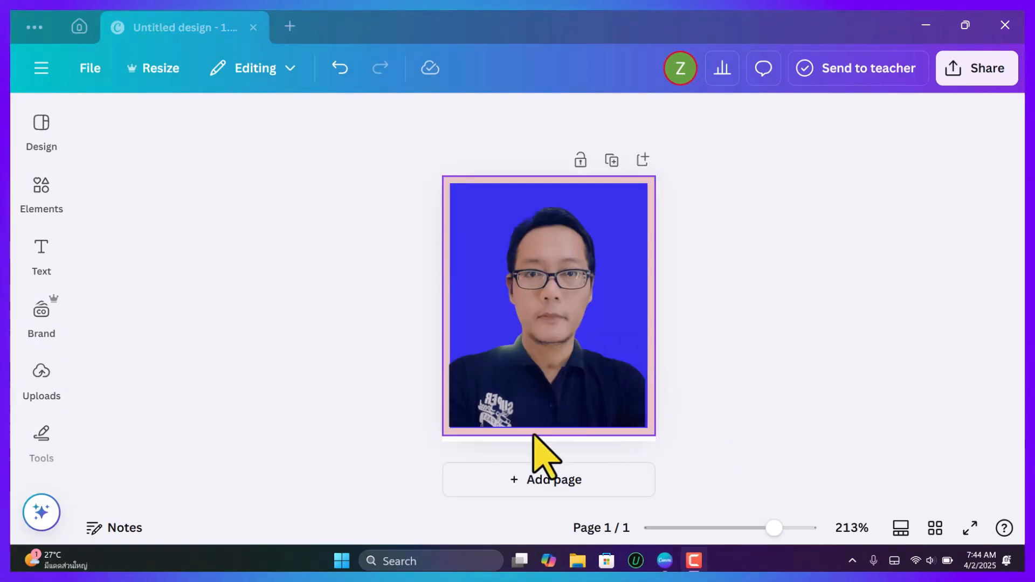
Open the full list of photo filters for the portrait and go to the Natural group.
click(555, 307)
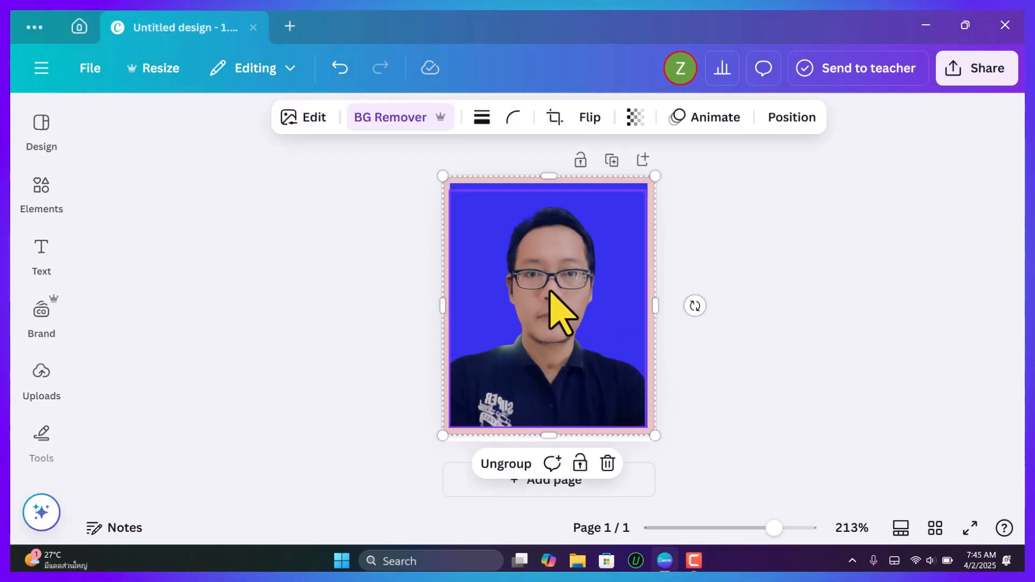
click(317, 123)
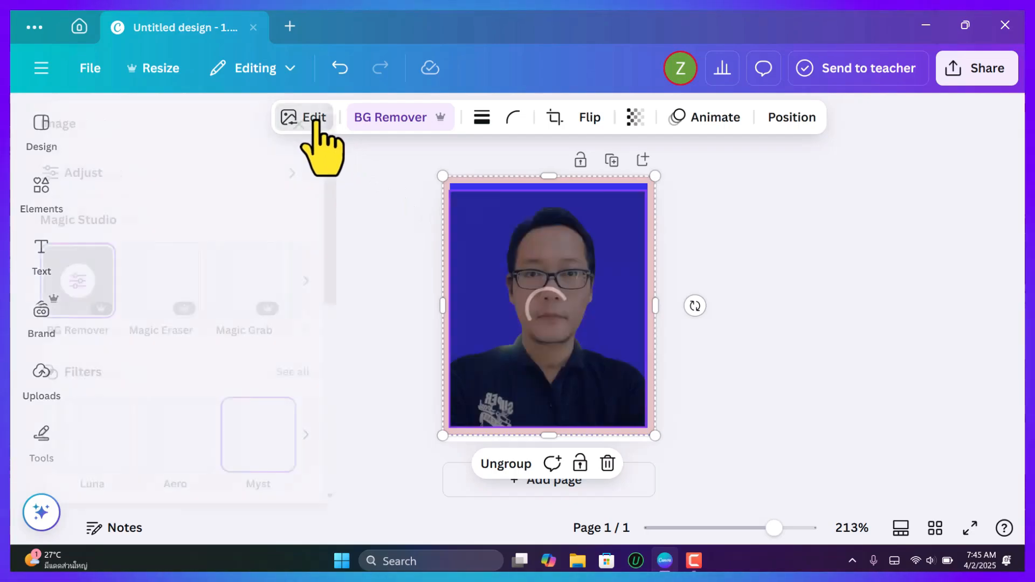
scroll(312, 345, down, 2)
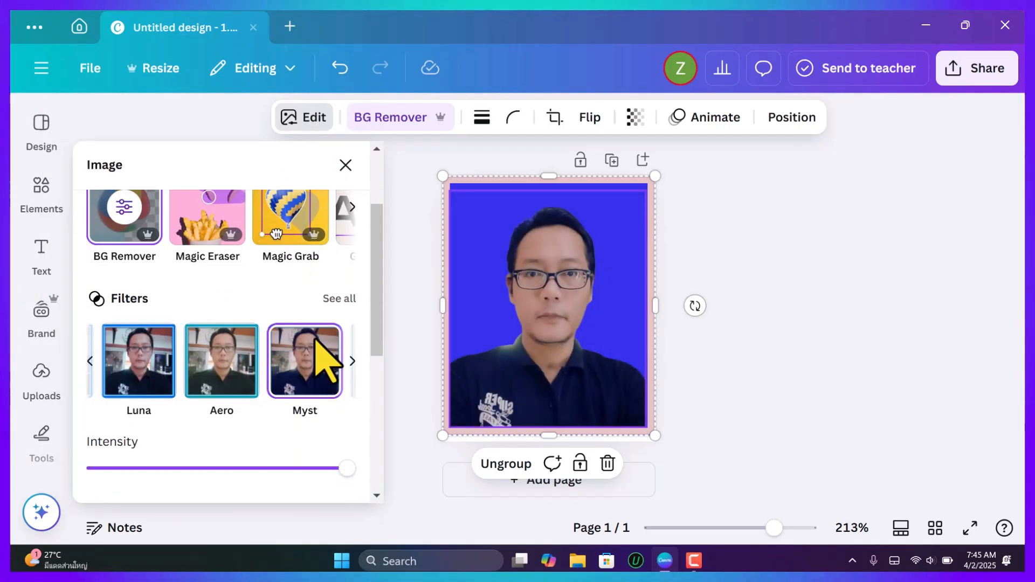
click(345, 299)
scroll(296, 345, down, 5)
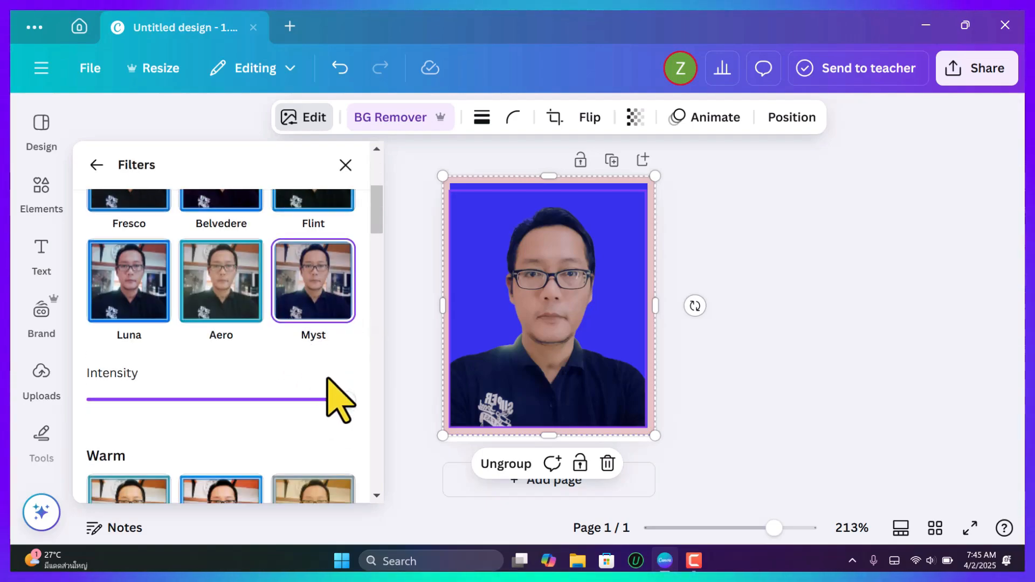
scroll(339, 334, up, 2)
scroll(340, 339, down, 2)
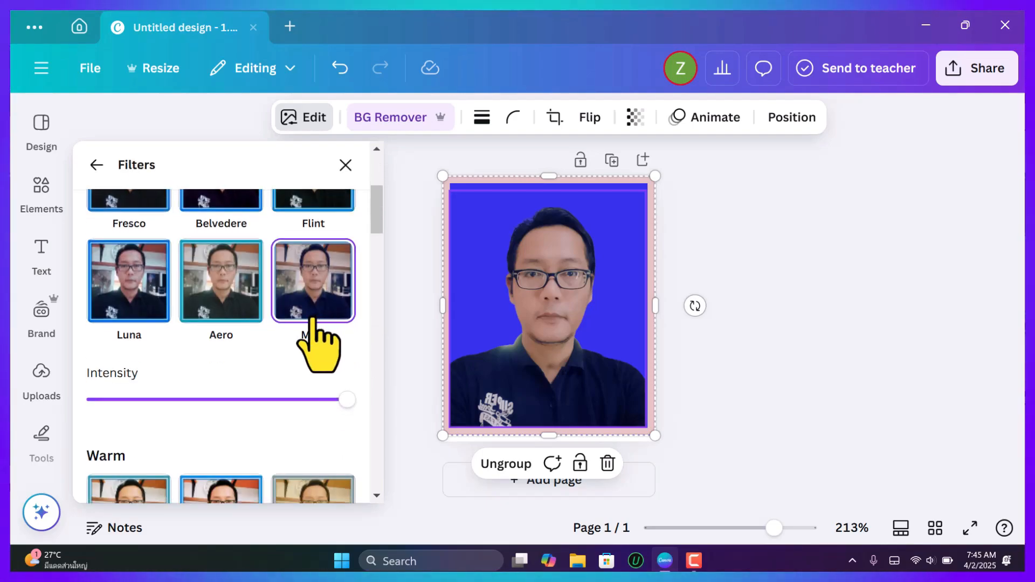
scroll(207, 284, up, 2)
Try the Natural filters Fresco, Belvedere, Flint and Luna on the portrait.
click(130, 289)
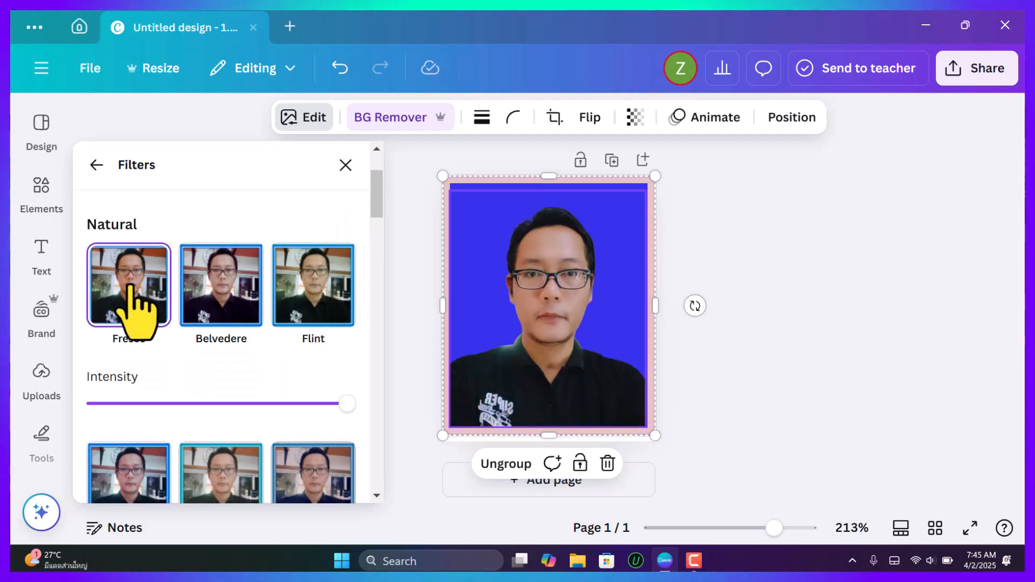
click(246, 284)
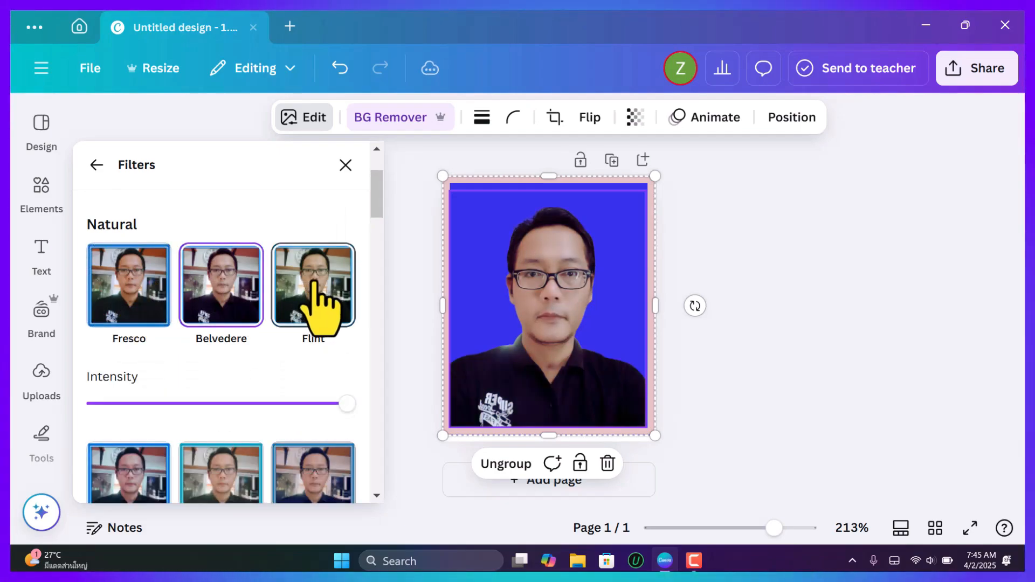
click(311, 305)
scroll(270, 329, down, 2)
click(144, 359)
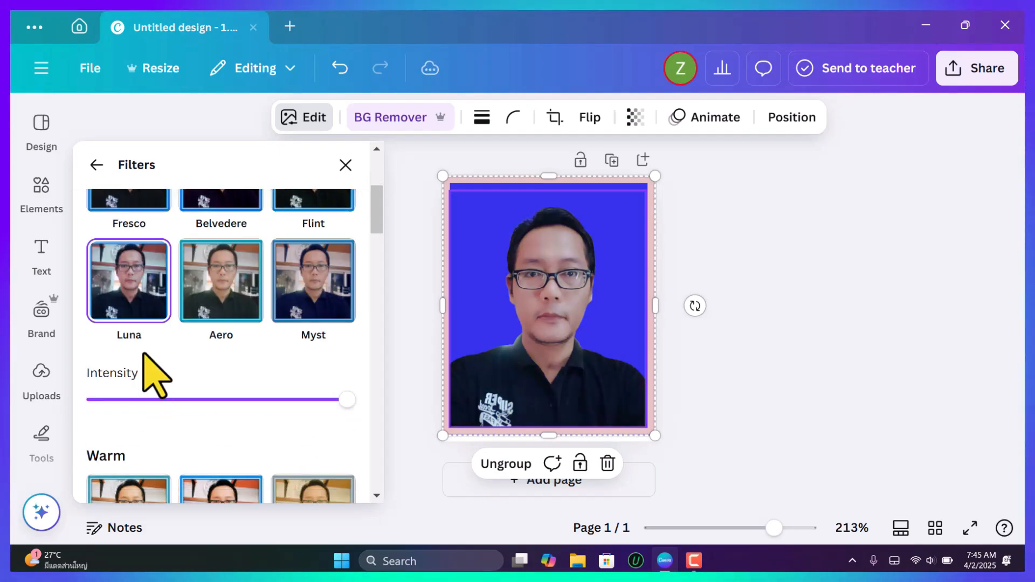
Apply the Whimsi filter from the Soft group to the portrait.
scroll(312, 345, down, 2)
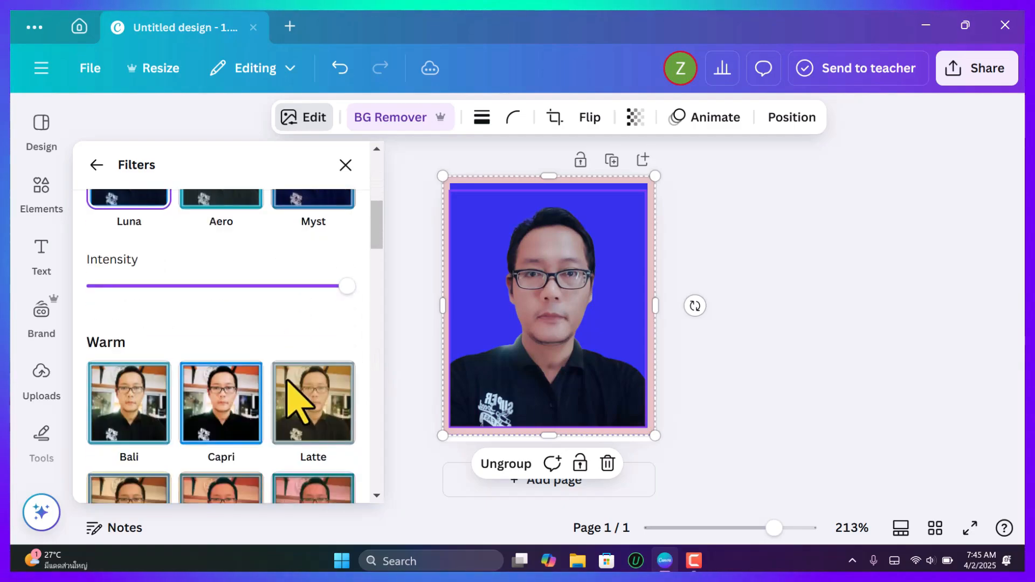
scroll(334, 370, down, 2)
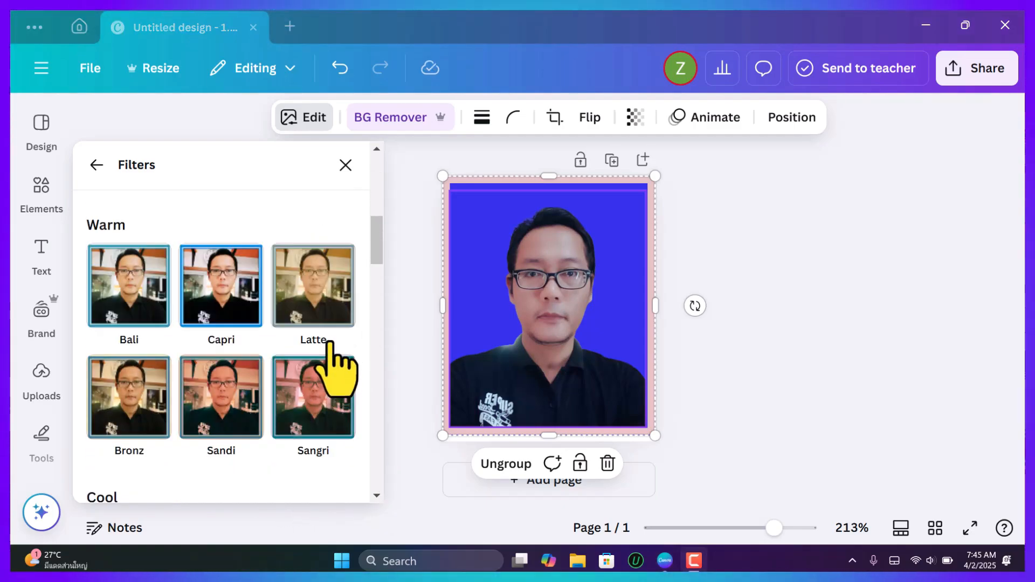
scroll(331, 355, down, 2)
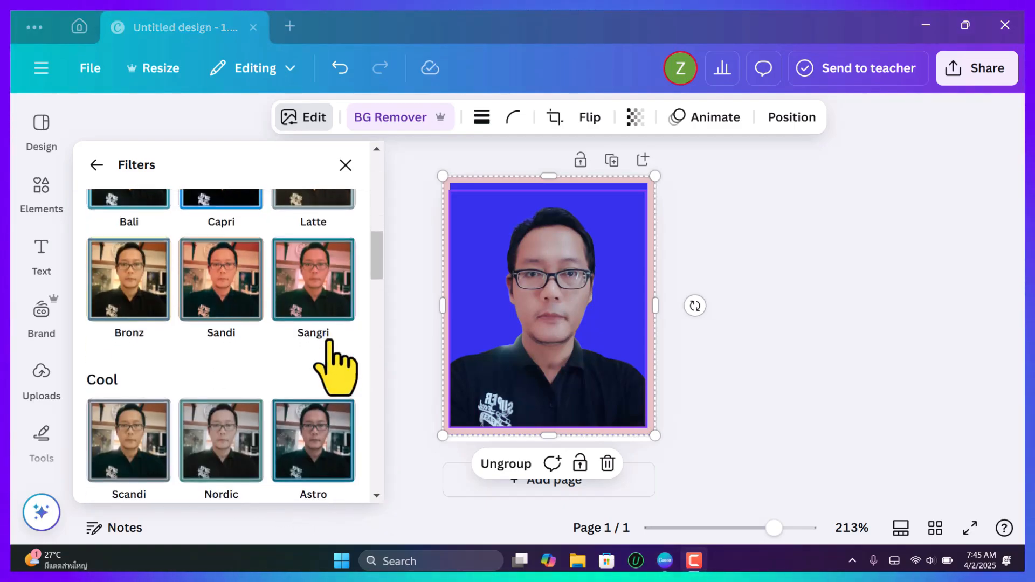
scroll(327, 341, down, 5)
scroll(327, 350, down, 5)
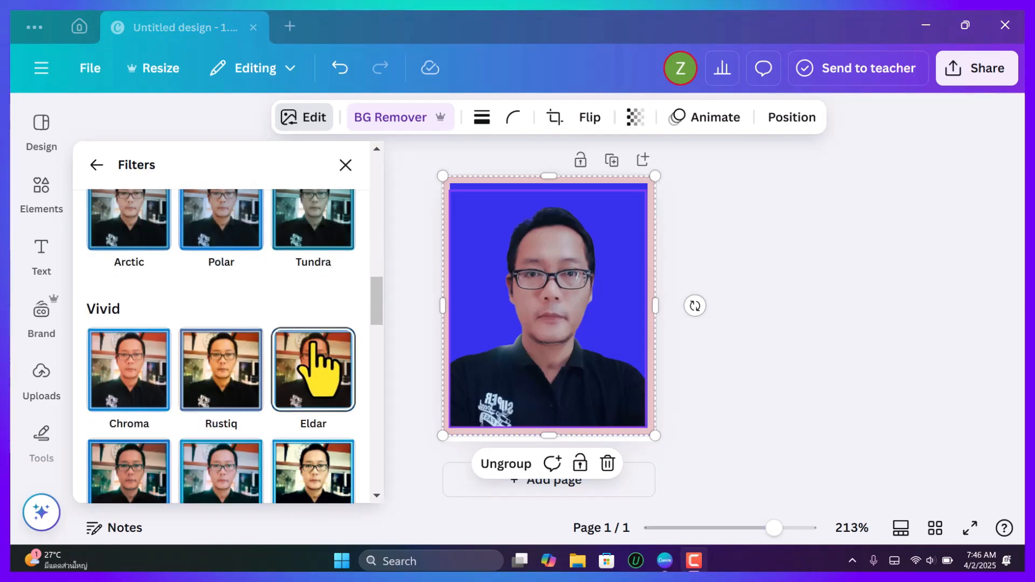
scroll(324, 356, down, 2)
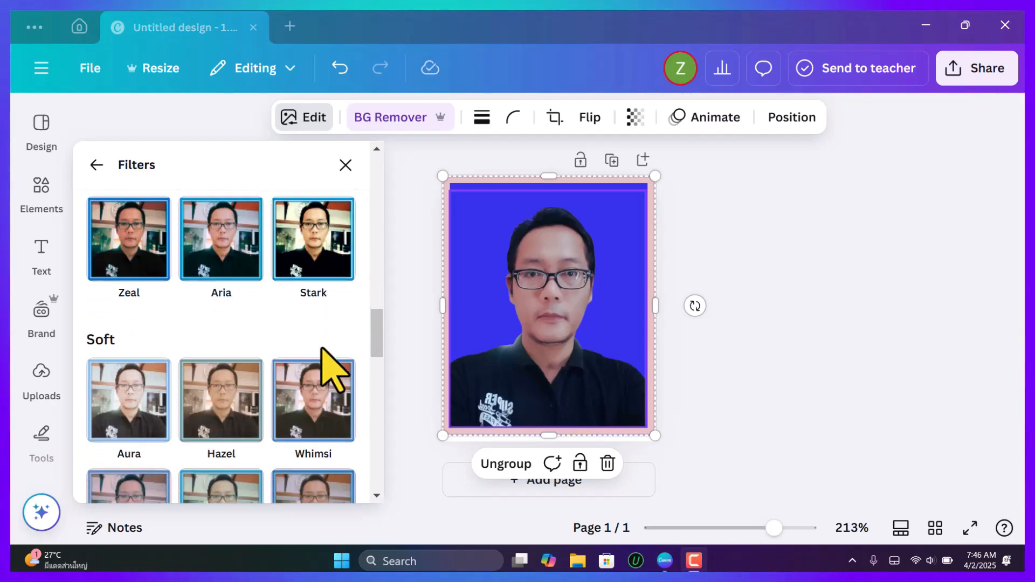
click(318, 306)
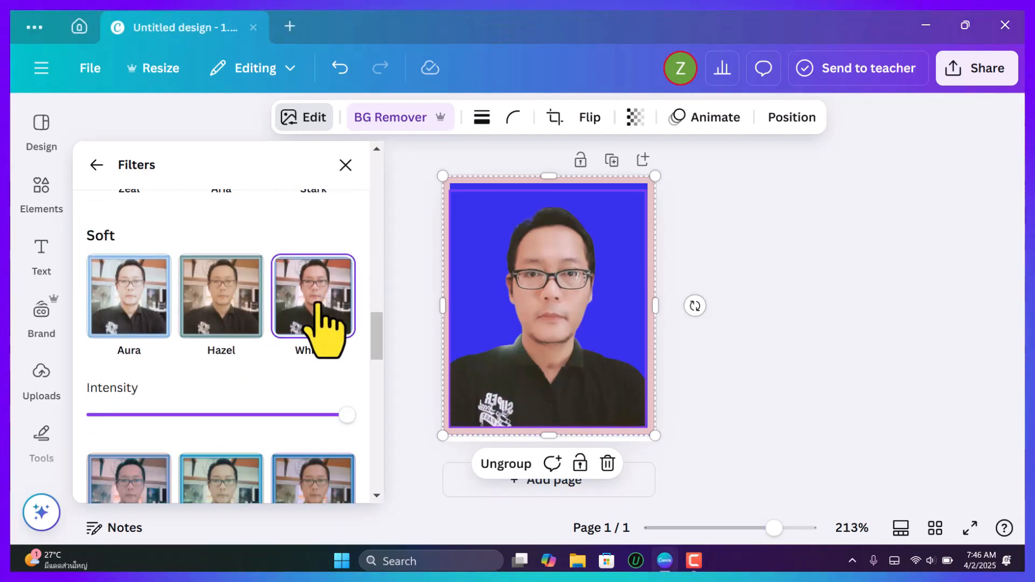
scroll(347, 410, down, 6)
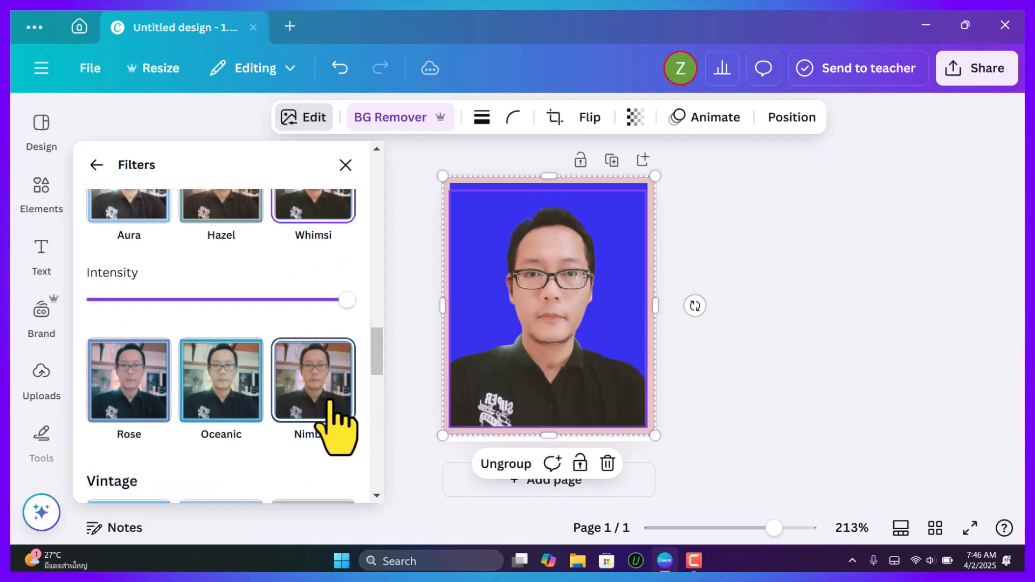
scroll(323, 377, down, 6)
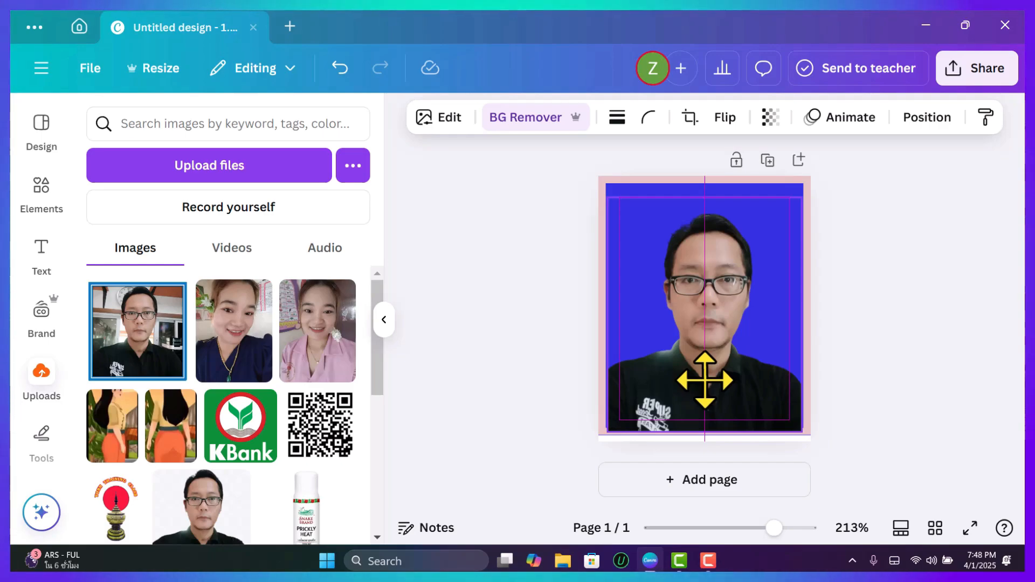
Move the portrait up slightly so the shirt ends at the inner bottom edge of the pink border.
drag(705, 380, 703, 374)
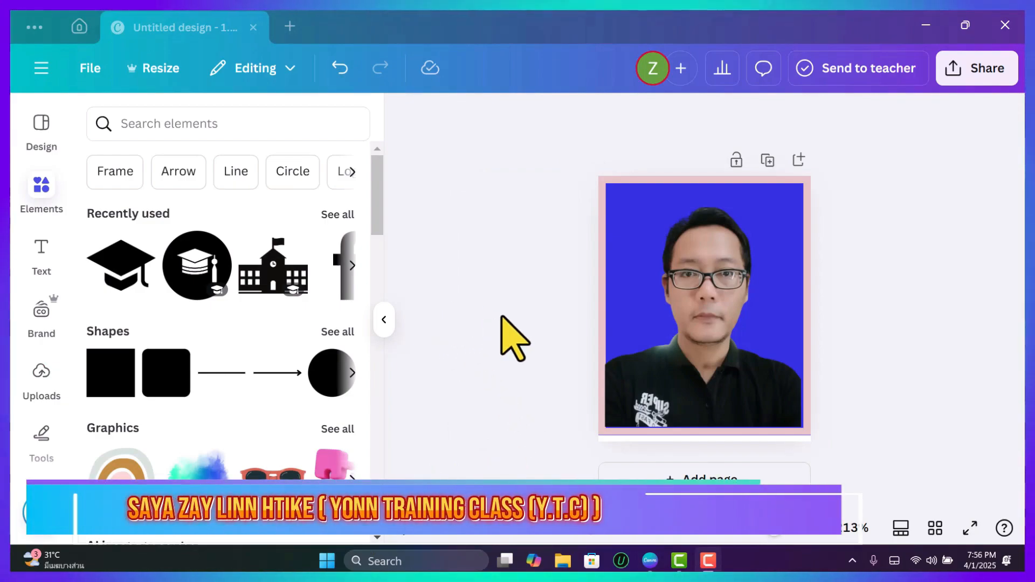
Create a new custom-size design 6 in wide and 4 in high, and dismiss the template suggestions.
click(79, 26)
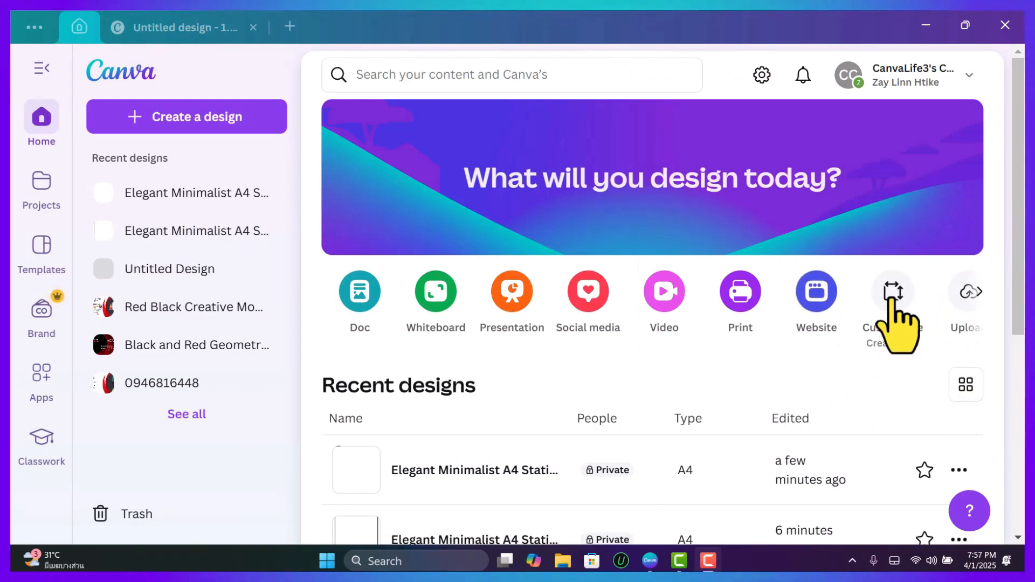
click(893, 314)
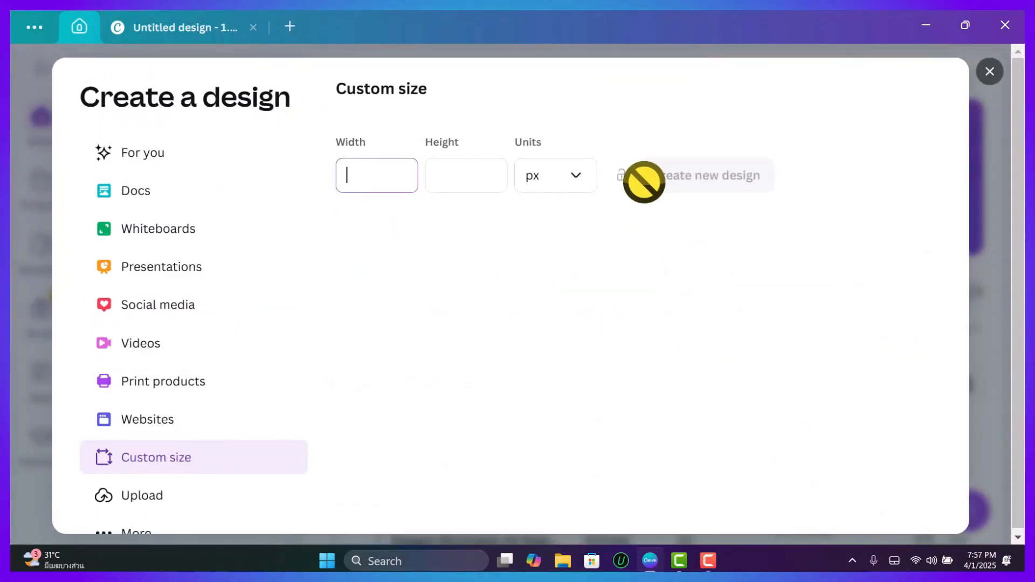
click(566, 175)
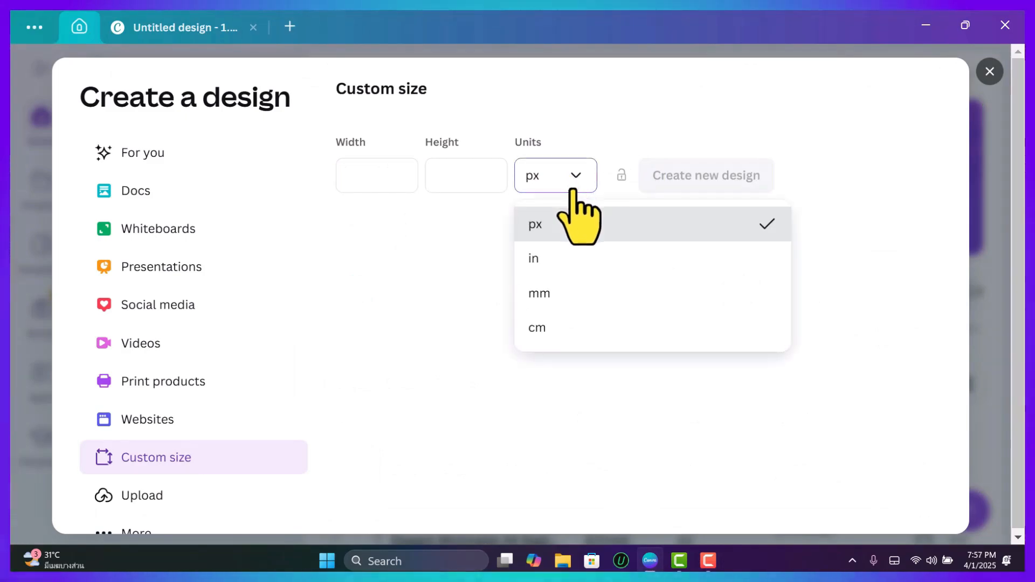
click(555, 260)
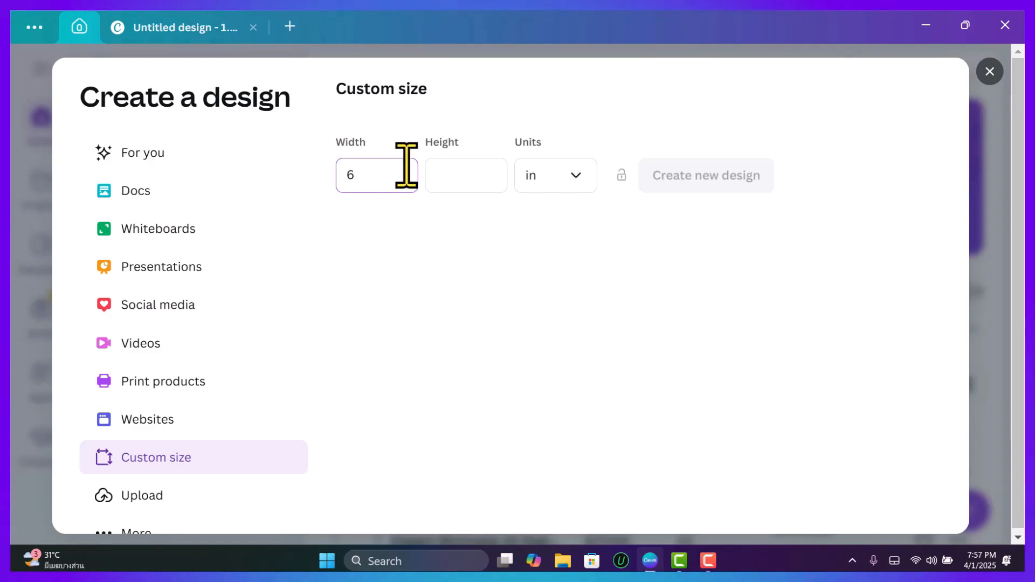
click(444, 178)
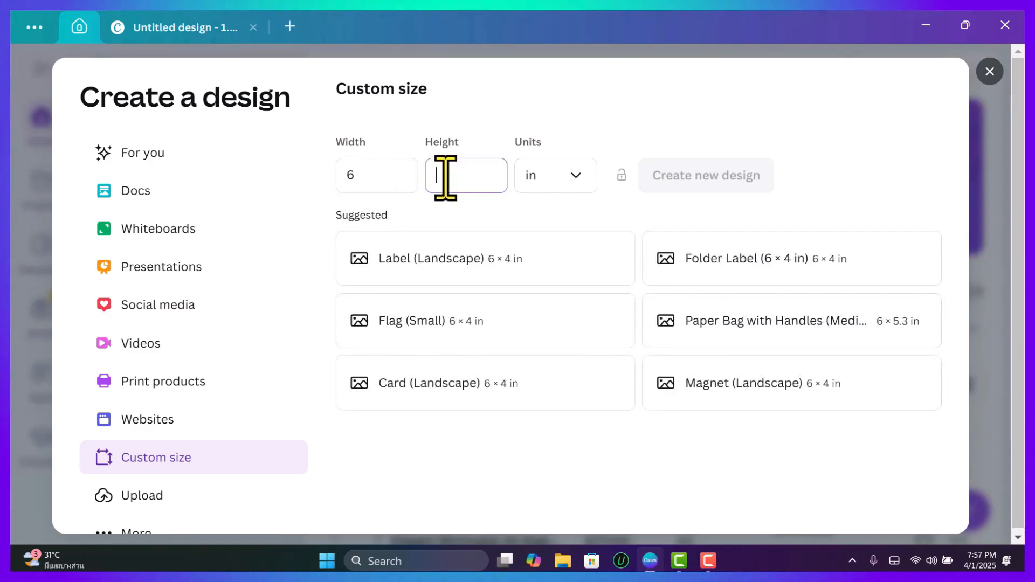
text(4)
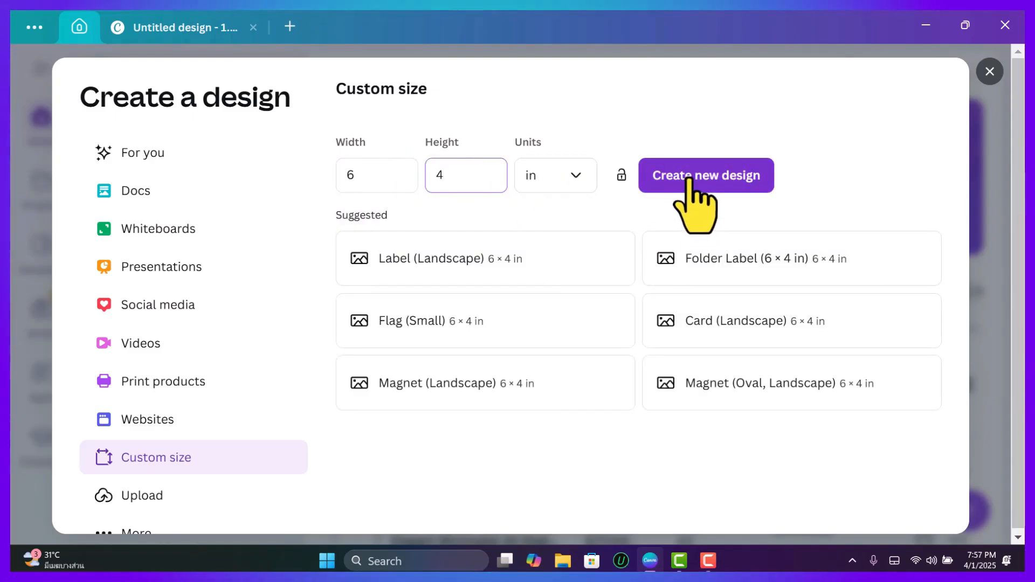
click(688, 177)
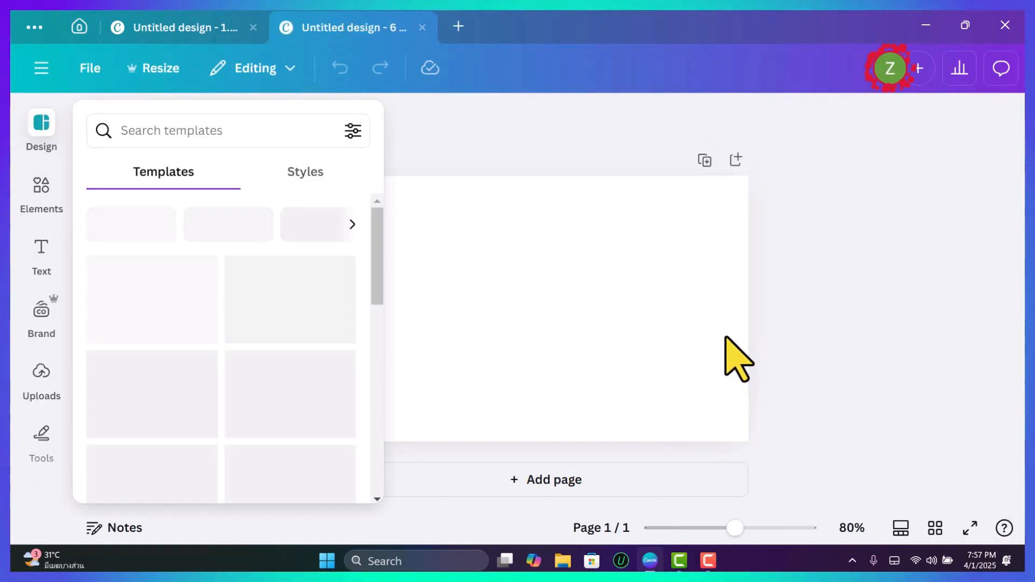
click(850, 362)
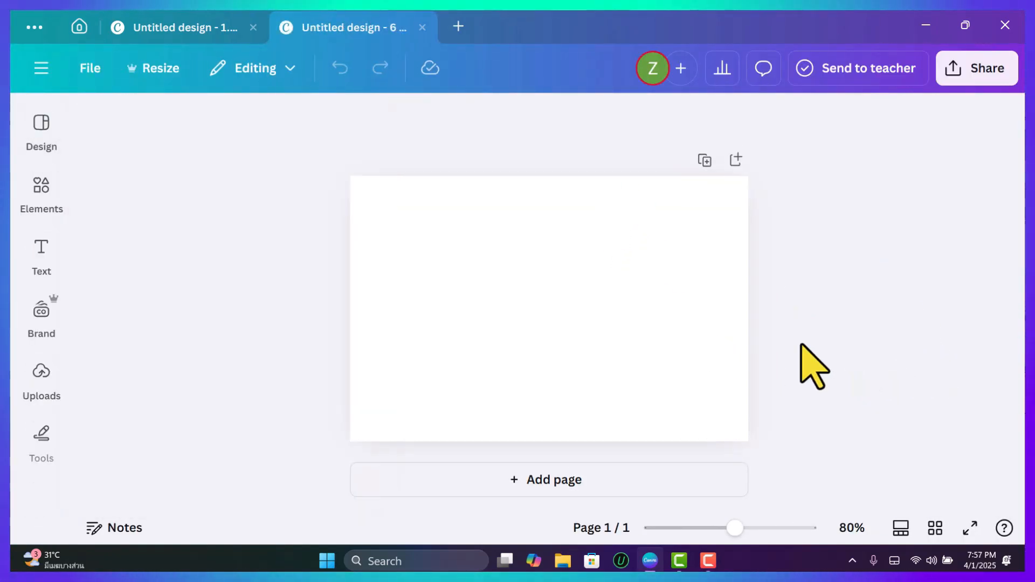
Return to the ID photo design, then ungroup and regroup the portrait with its blue background and pink border.
click(178, 29)
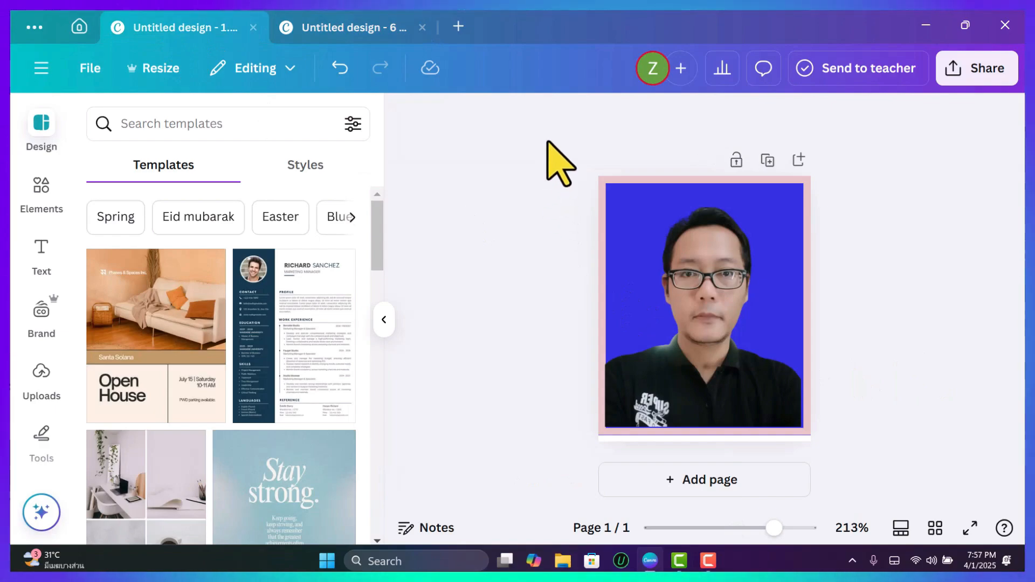
drag(547, 142, 860, 458)
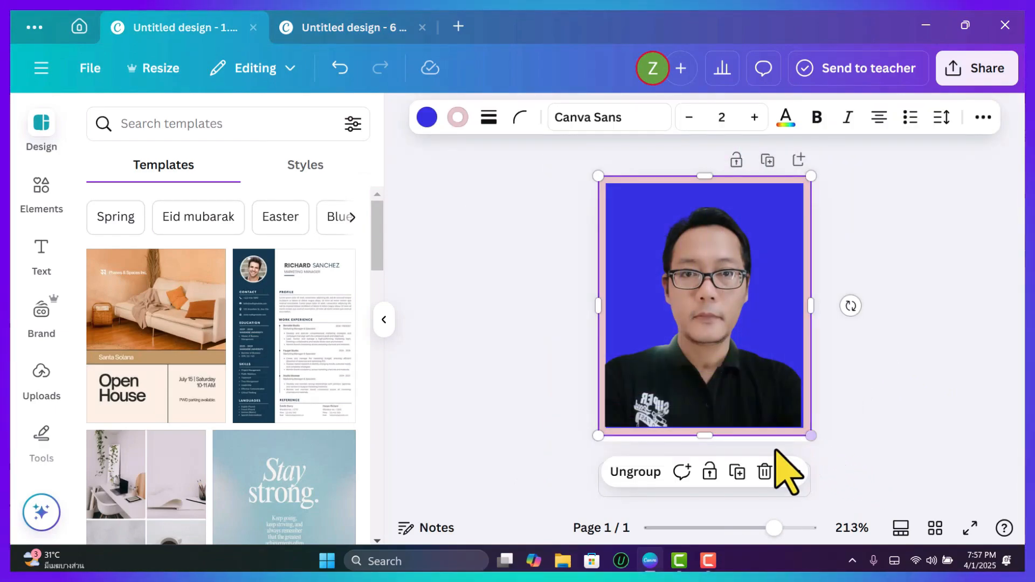
click(639, 474)
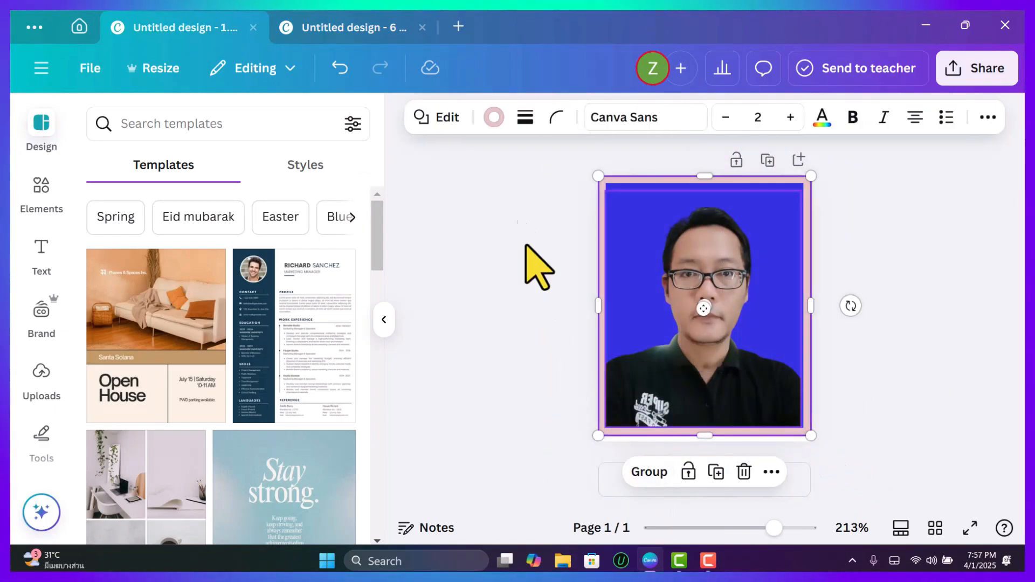
click(549, 151)
drag(631, 253, 879, 497)
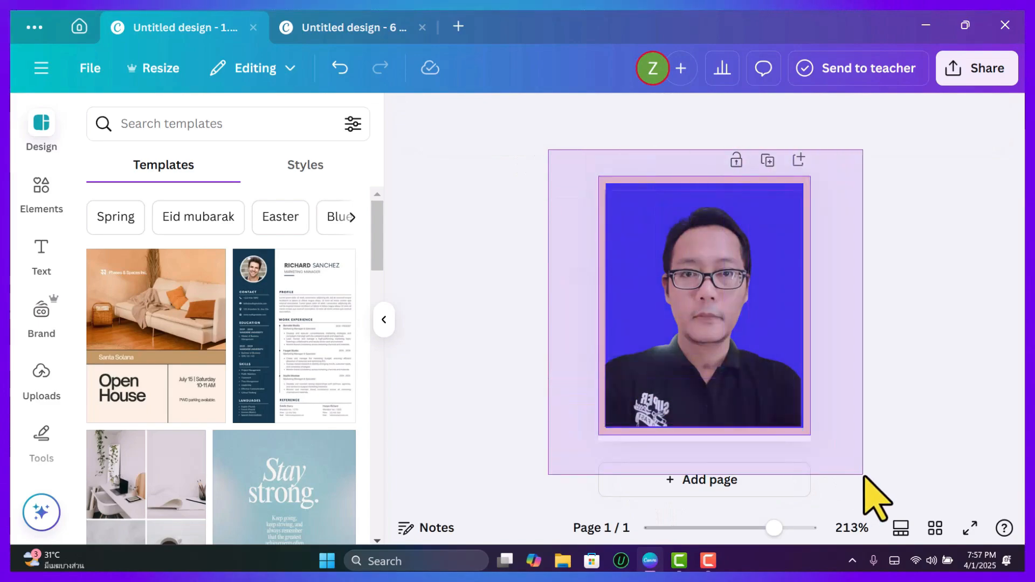
click(649, 472)
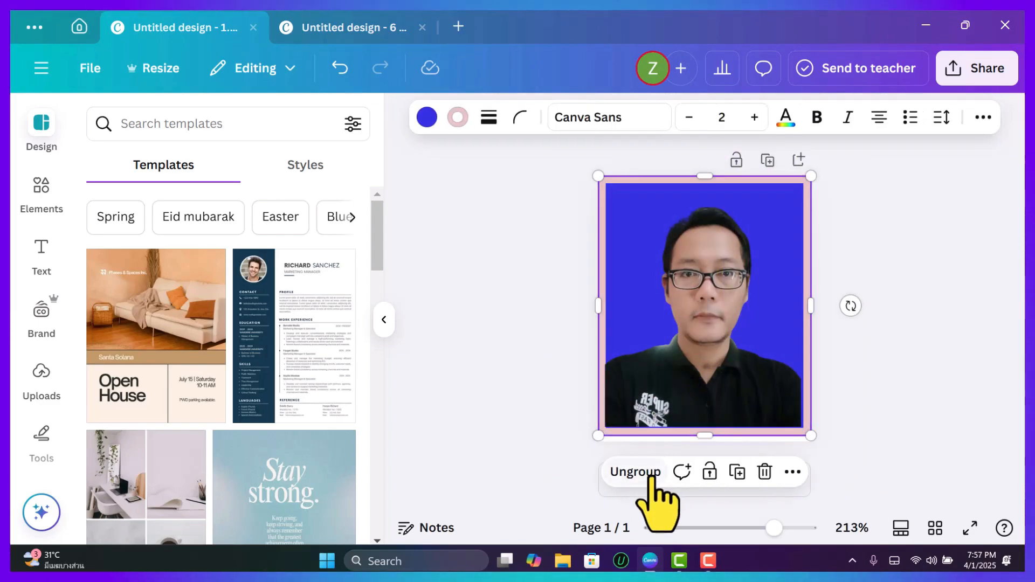
Copy the grouped ID photo into the 6 × 4 in design and place it near the page's upper-left corner with a small margin.
right_click(713, 283)
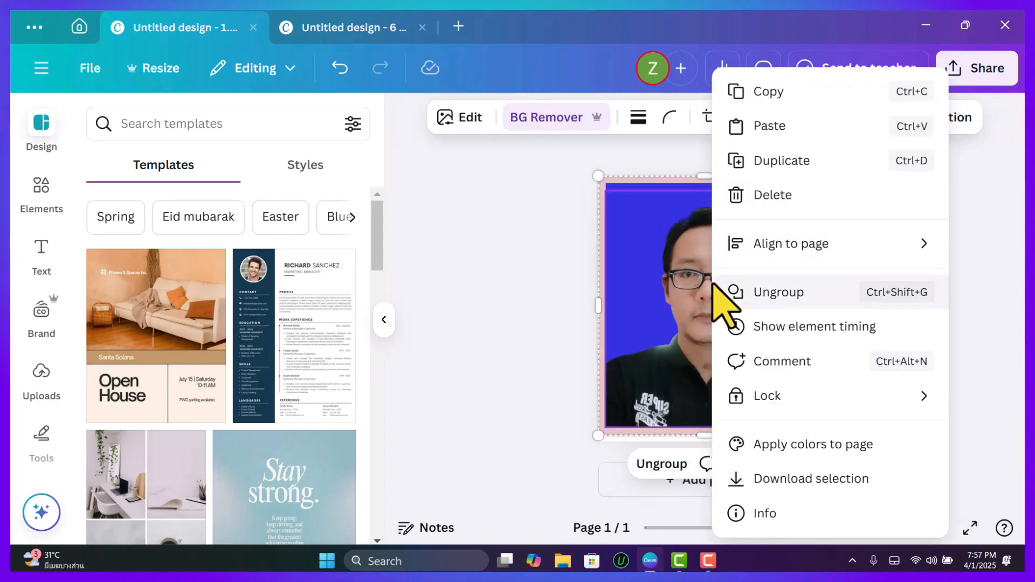
click(771, 93)
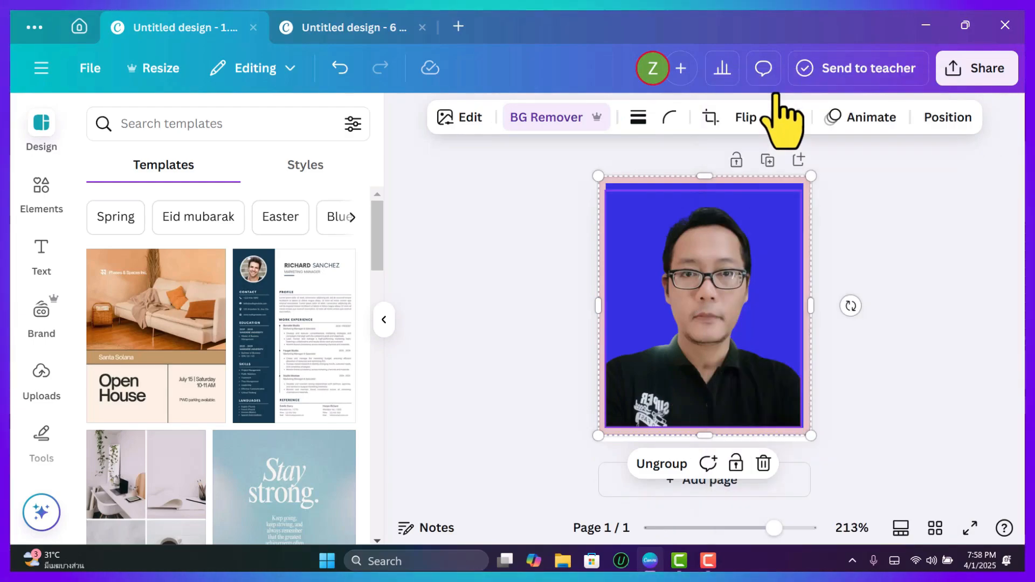
click(353, 26)
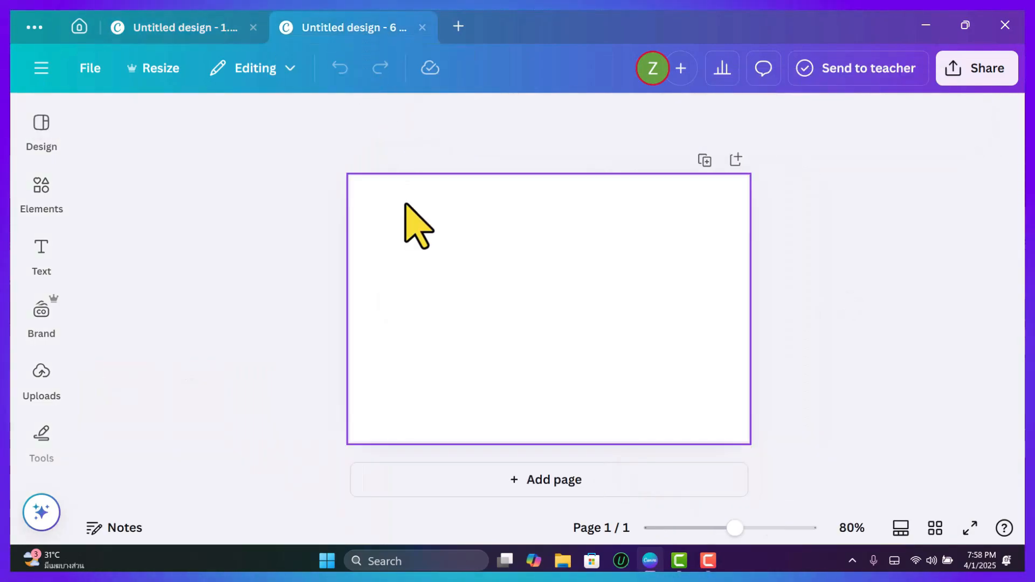
right_click(408, 247)
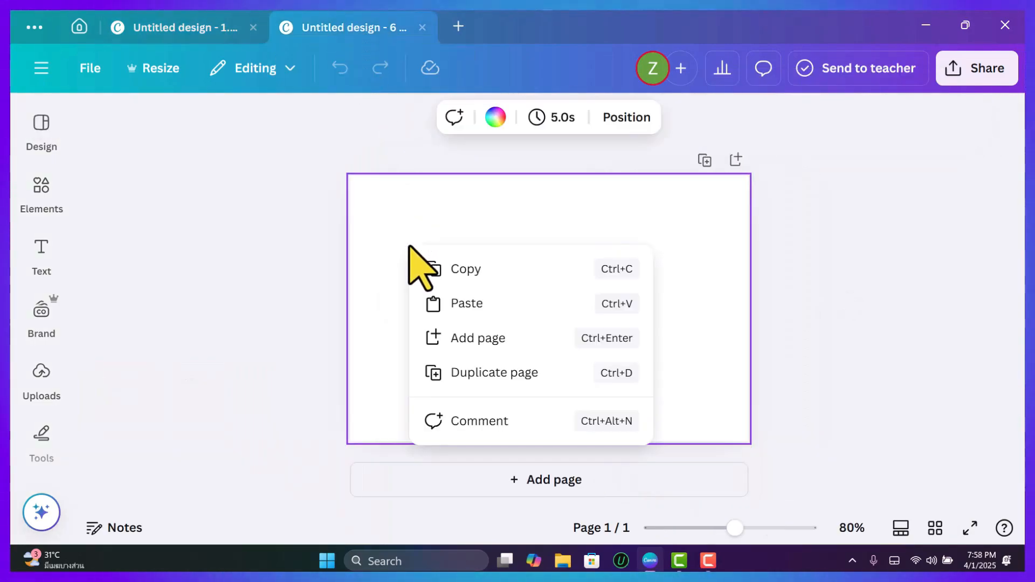
click(470, 303)
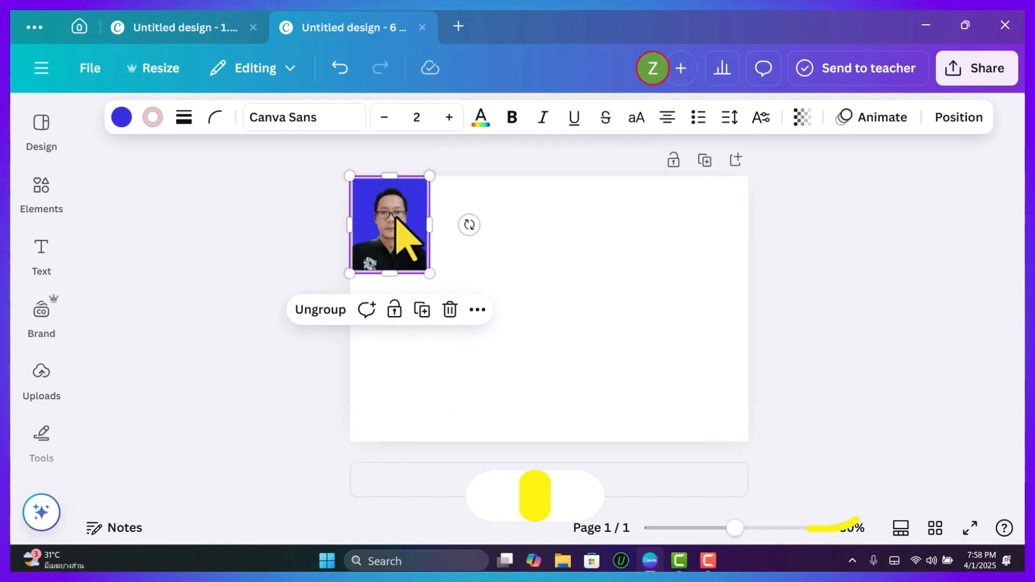
drag(396, 217, 406, 225)
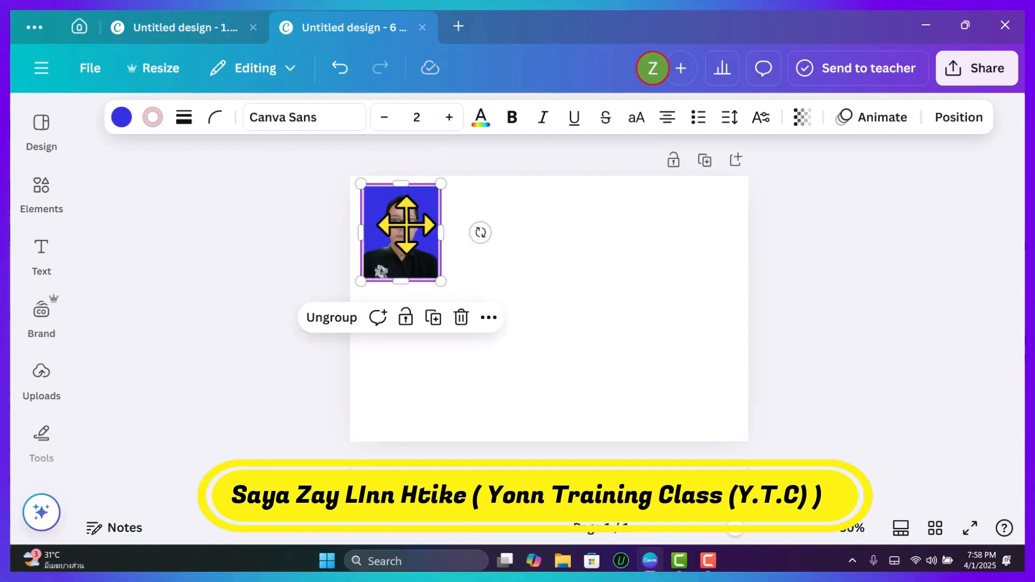
Duplicate the ID photo and line up the copies beside the original with even gaps to form a top row of four.
click(433, 317)
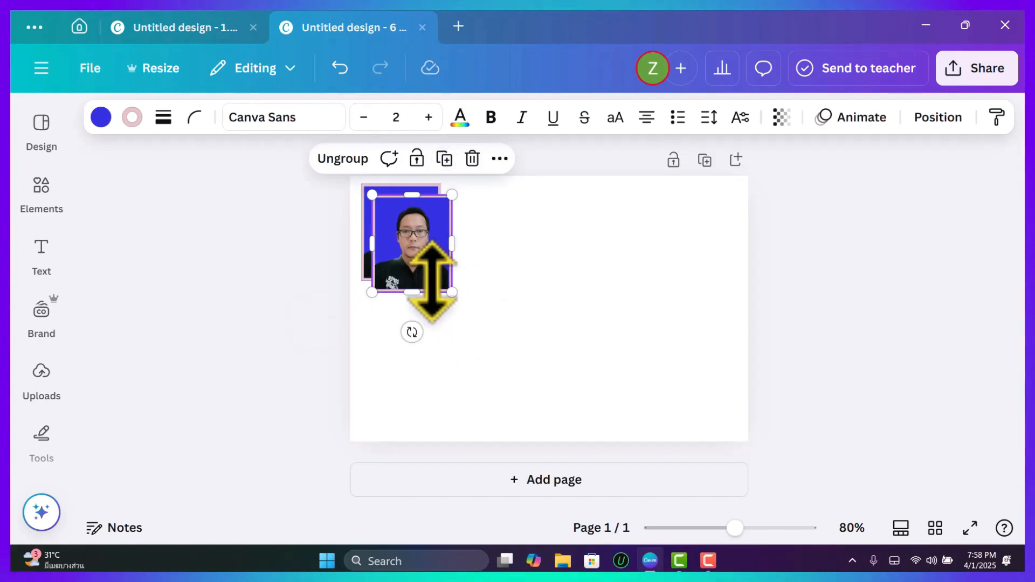
drag(428, 277, 493, 236)
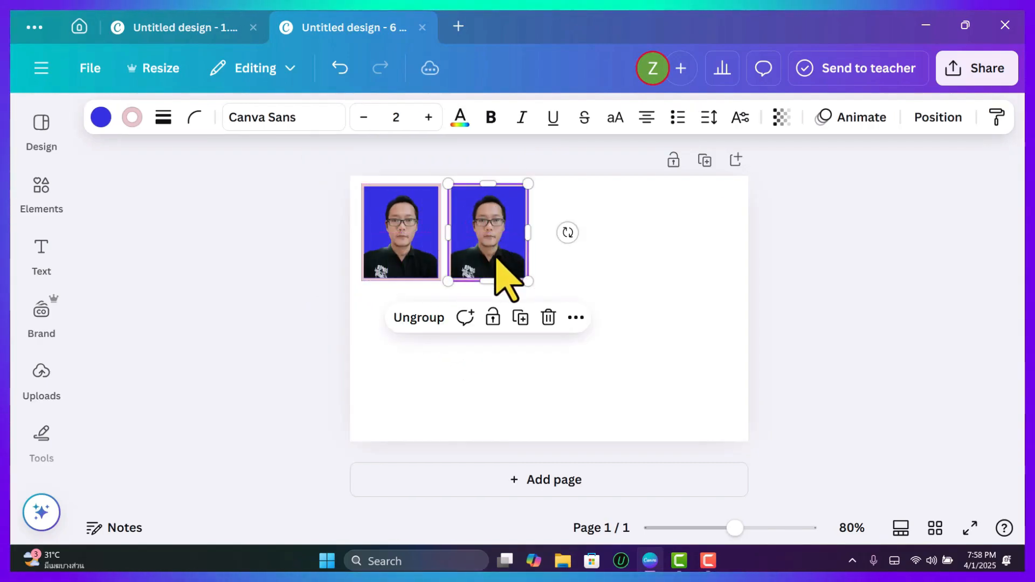
click(521, 317)
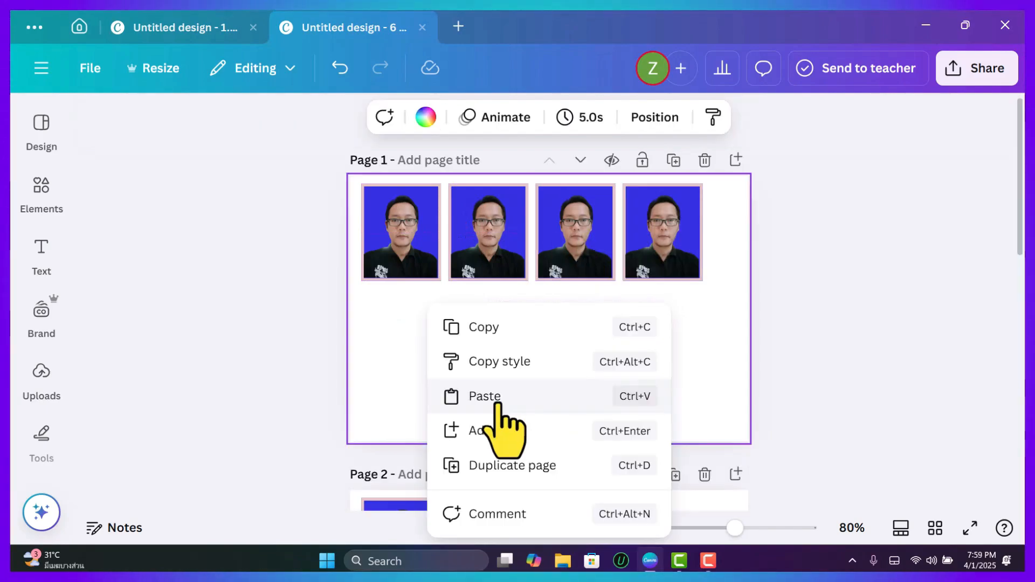
Paste another ID photo below the top row on page 1 and duplicate it to build an aligned second row of four.
click(495, 402)
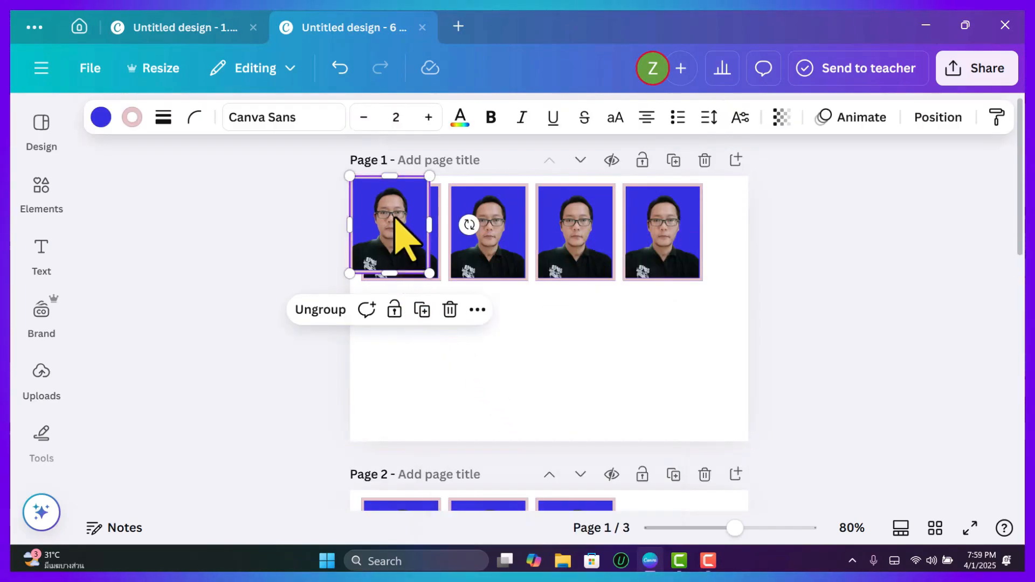
drag(394, 216, 478, 335)
click(432, 259)
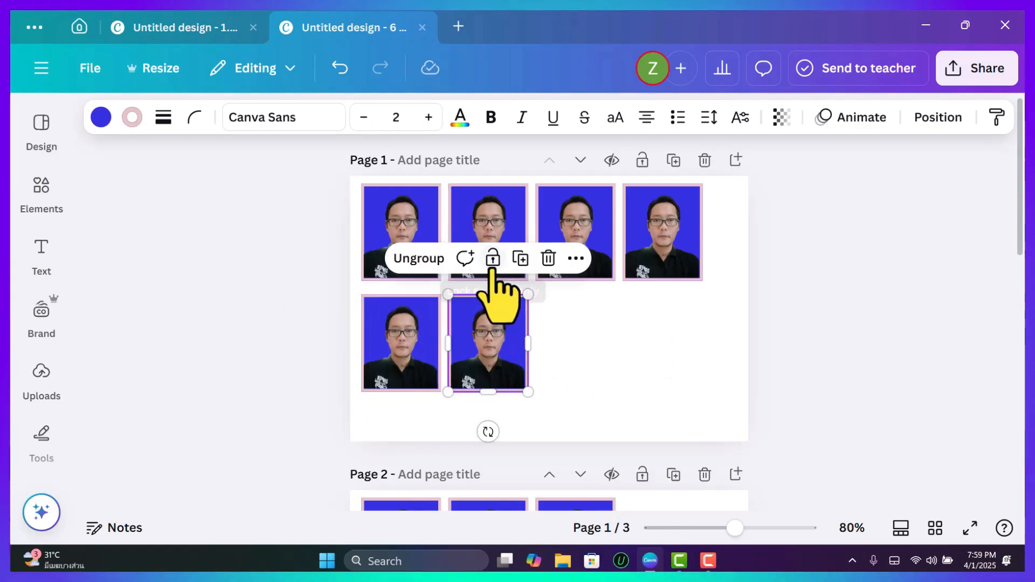
click(520, 258)
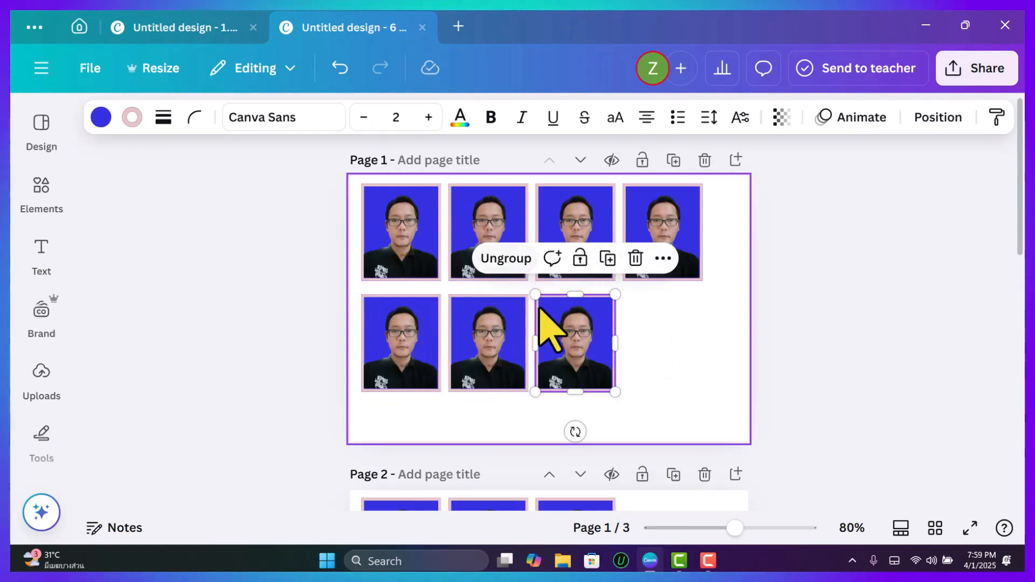
drag(569, 346, 571, 344)
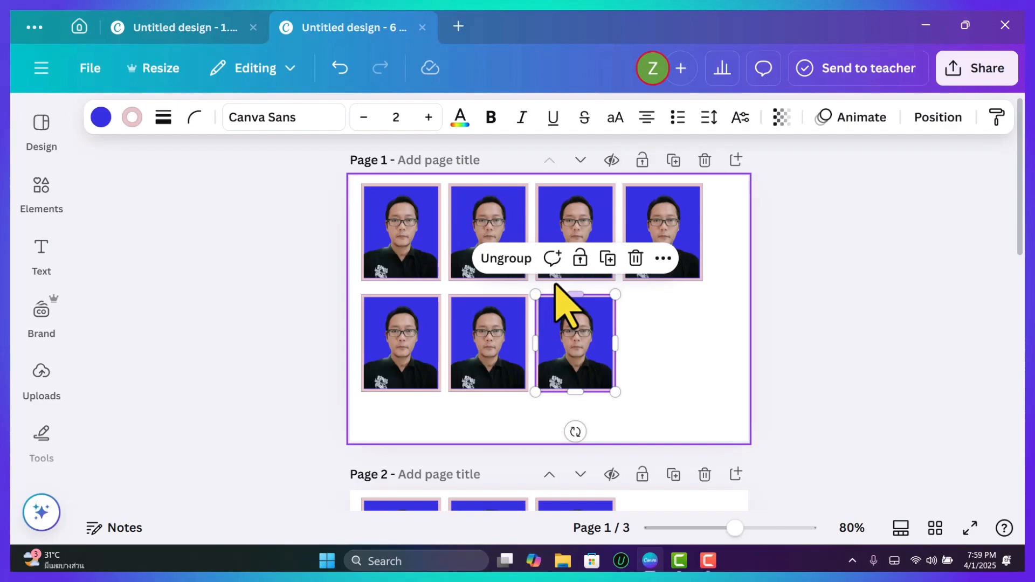
click(607, 259)
click(788, 357)
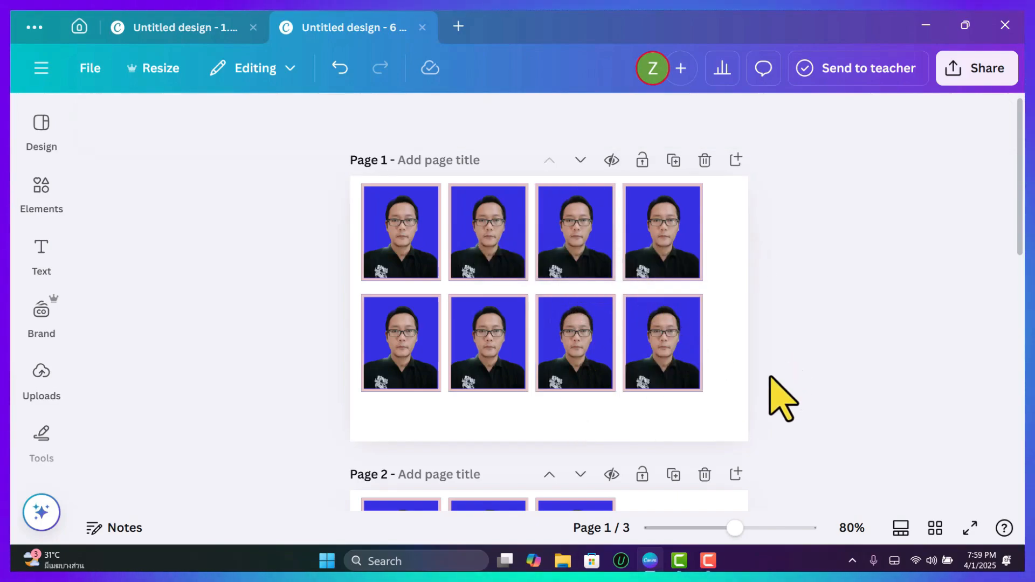